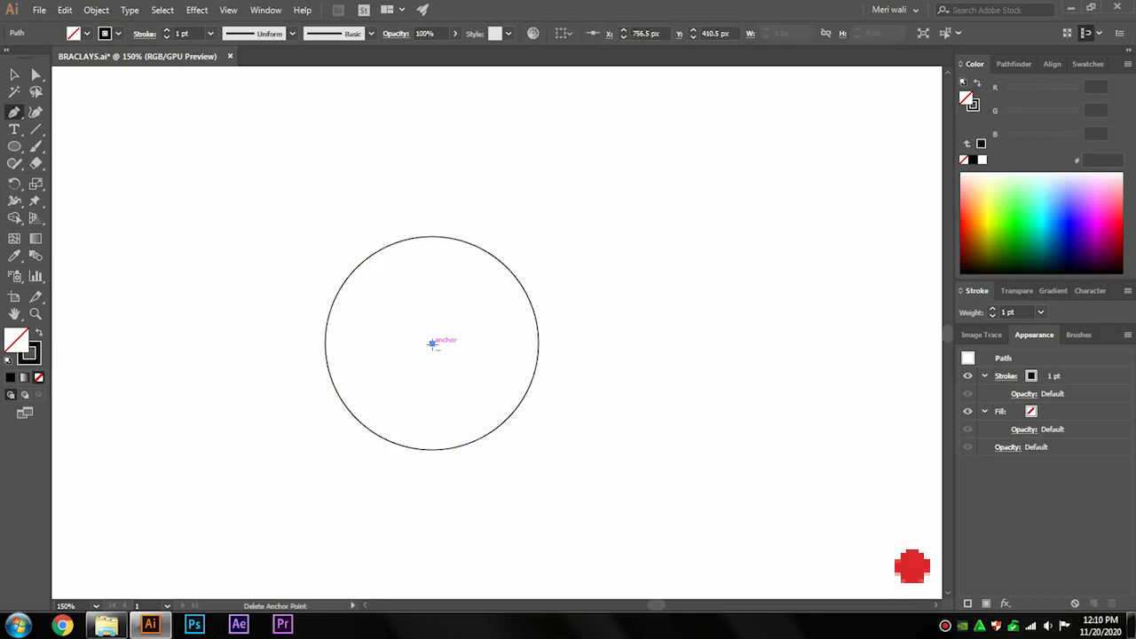
# Select both circles and blend them together.
pyautogui.click(12, 76)
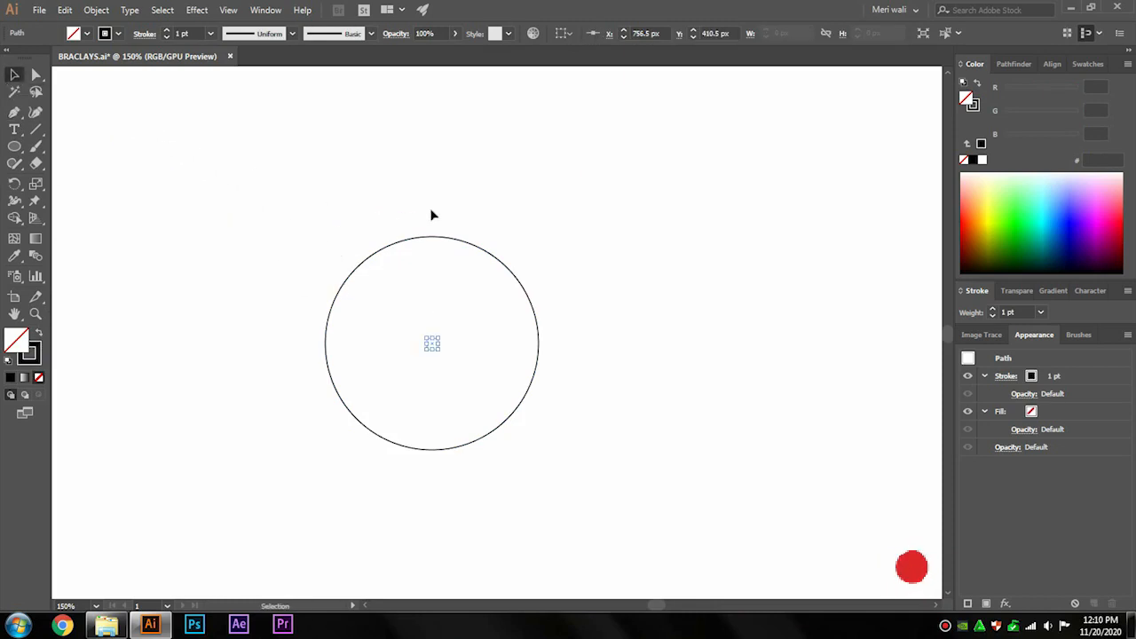
pyautogui.moveTo(622, 205); pyautogui.dragTo(273, 499)
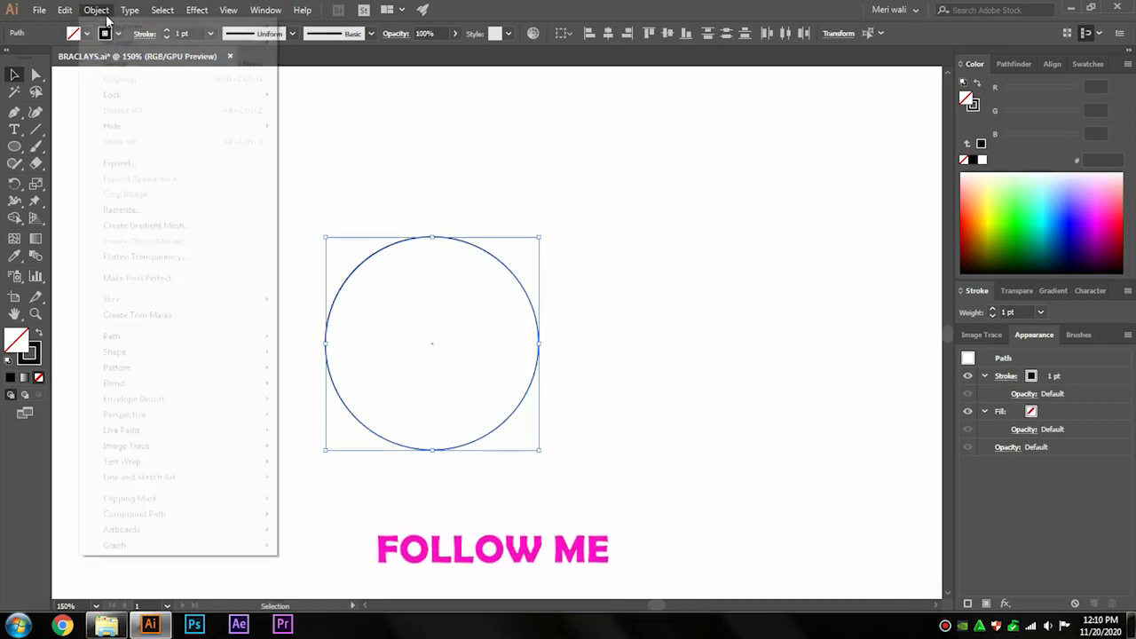
pyautogui.click(95, 10)
pyautogui.moveTo(222, 384)
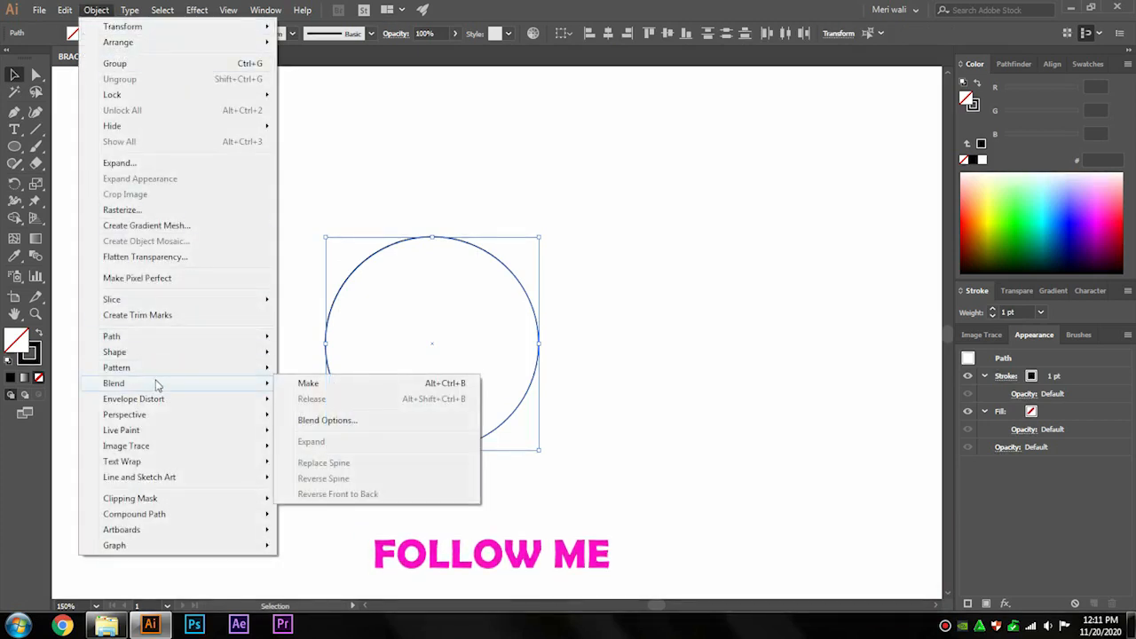
pyautogui.click(307, 383)
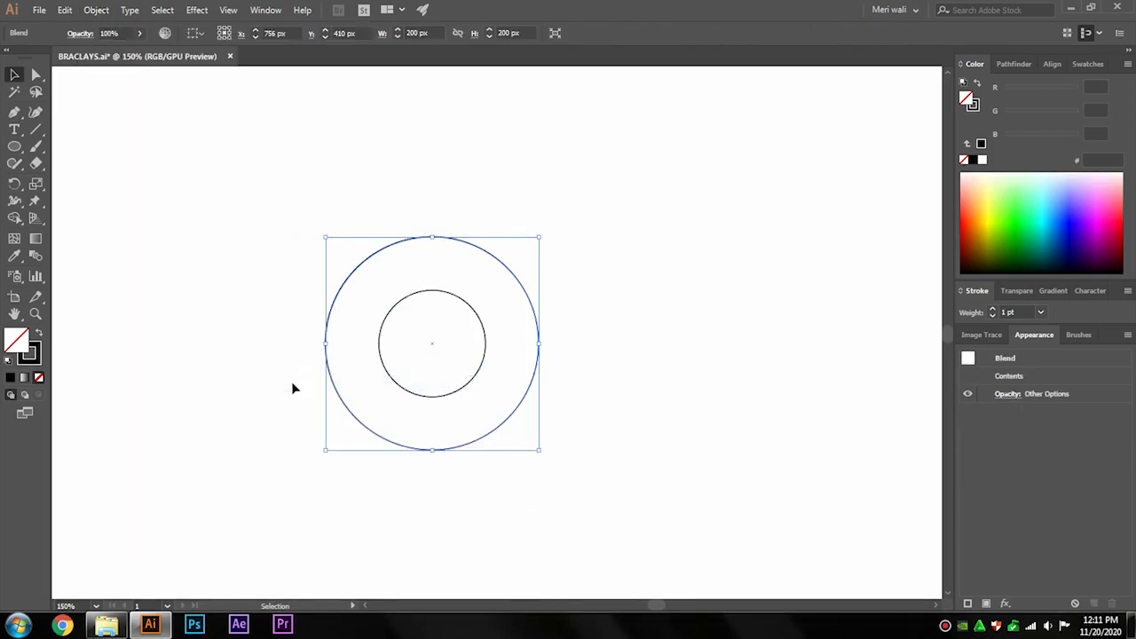
# Set the blend options to Specified Distance spacing of 23 px.
pyautogui.click(99, 11)
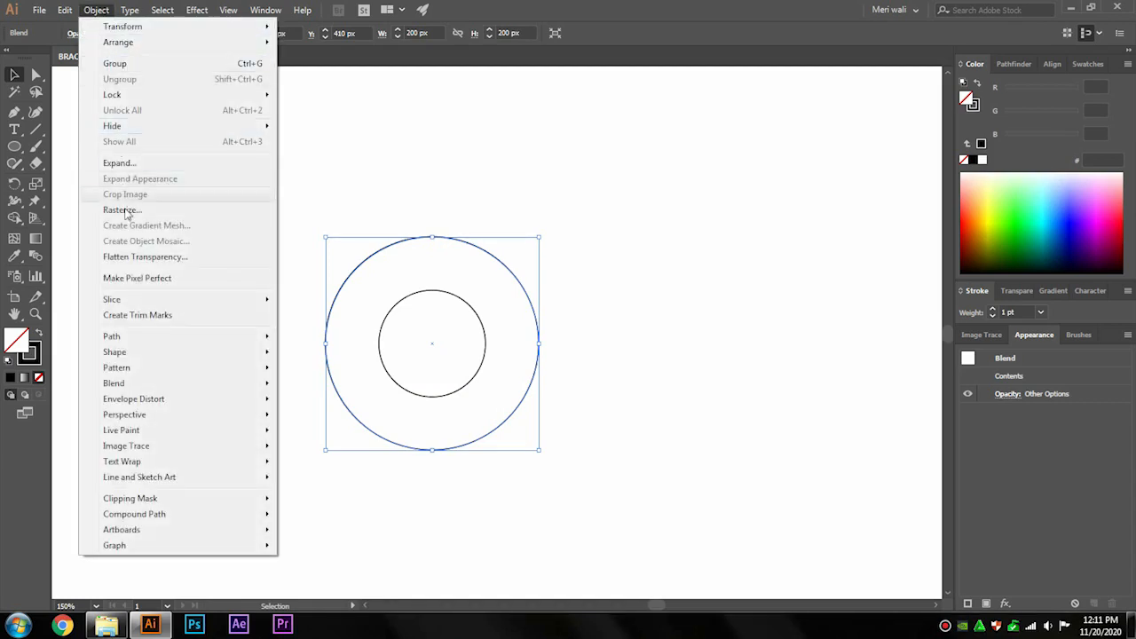
pyautogui.moveTo(175, 387)
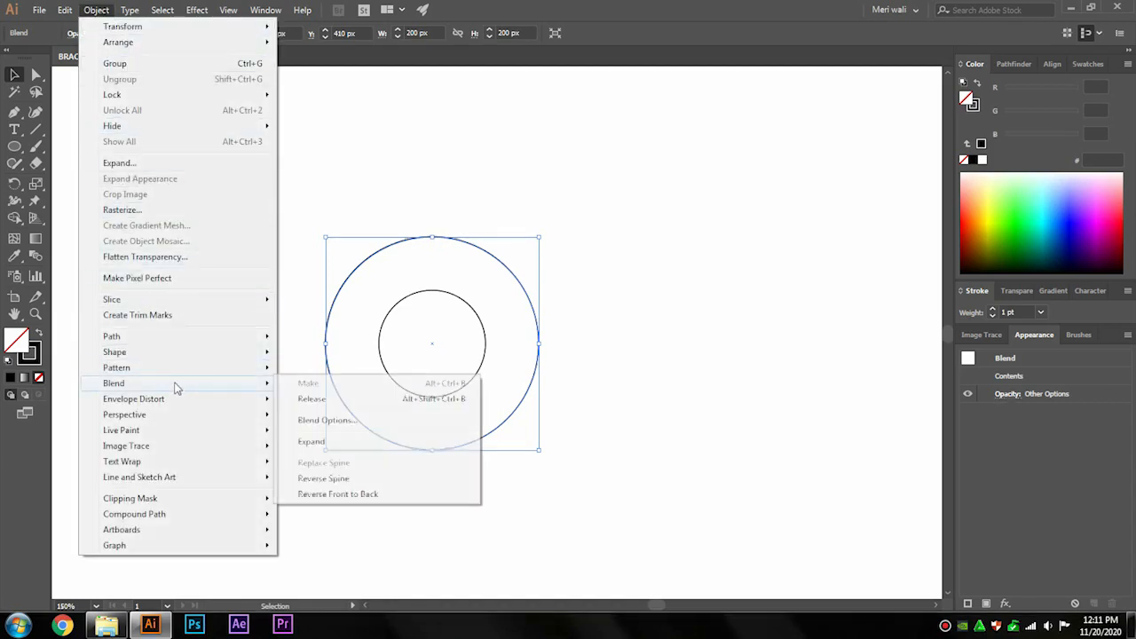
pyautogui.click(319, 421)
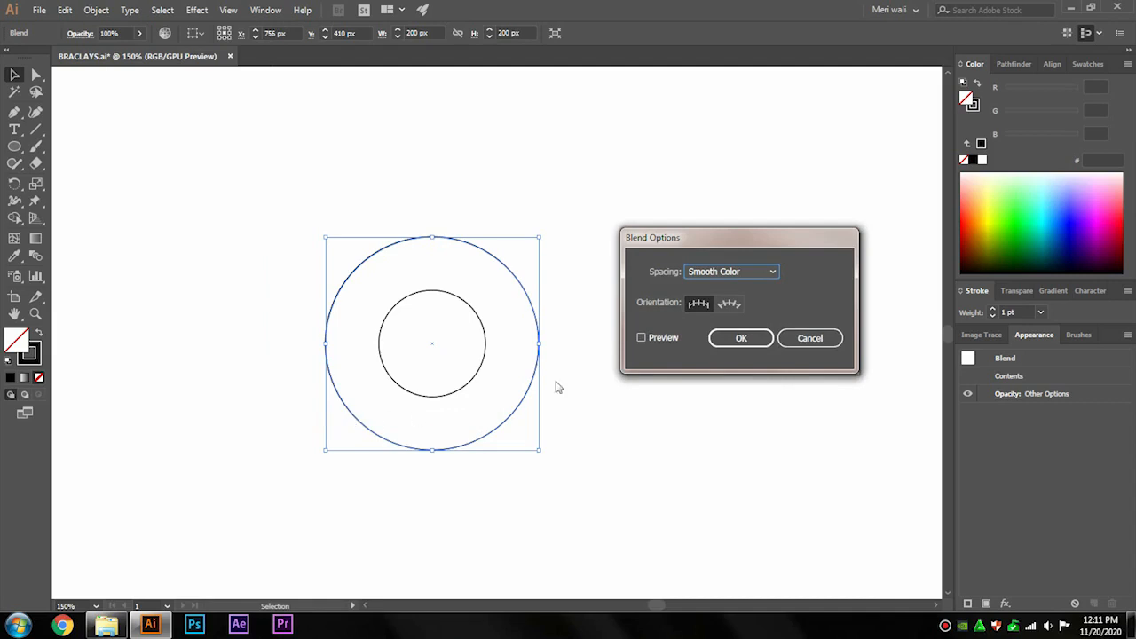
pyautogui.click(653, 340)
pyautogui.click(697, 276)
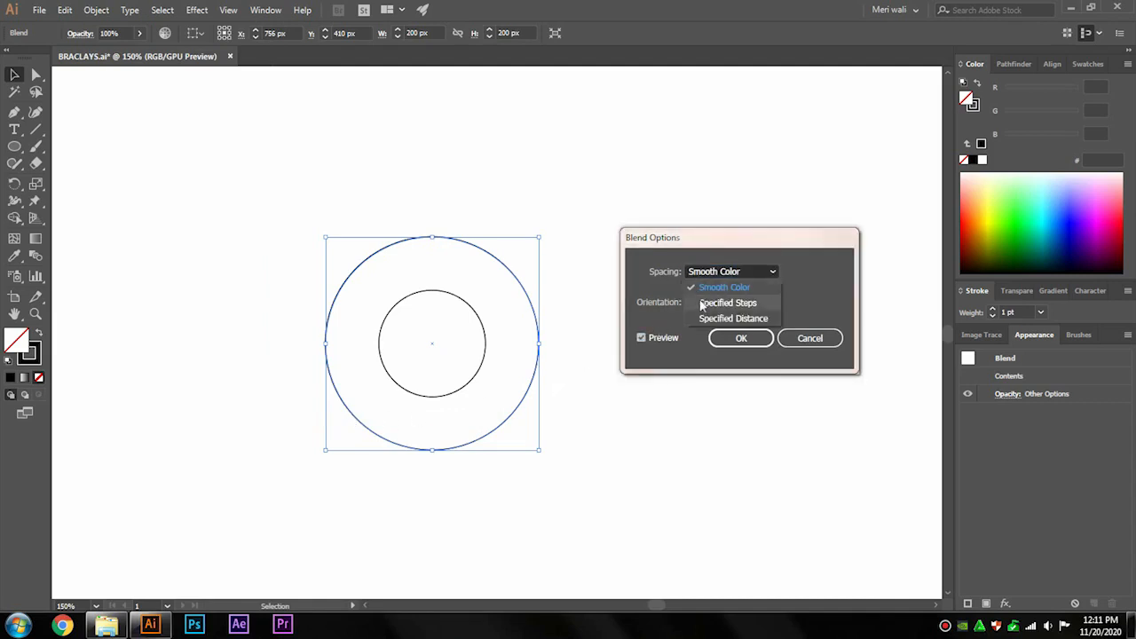
pyautogui.click(701, 315)
pyautogui.scroll(12, 804, 271)
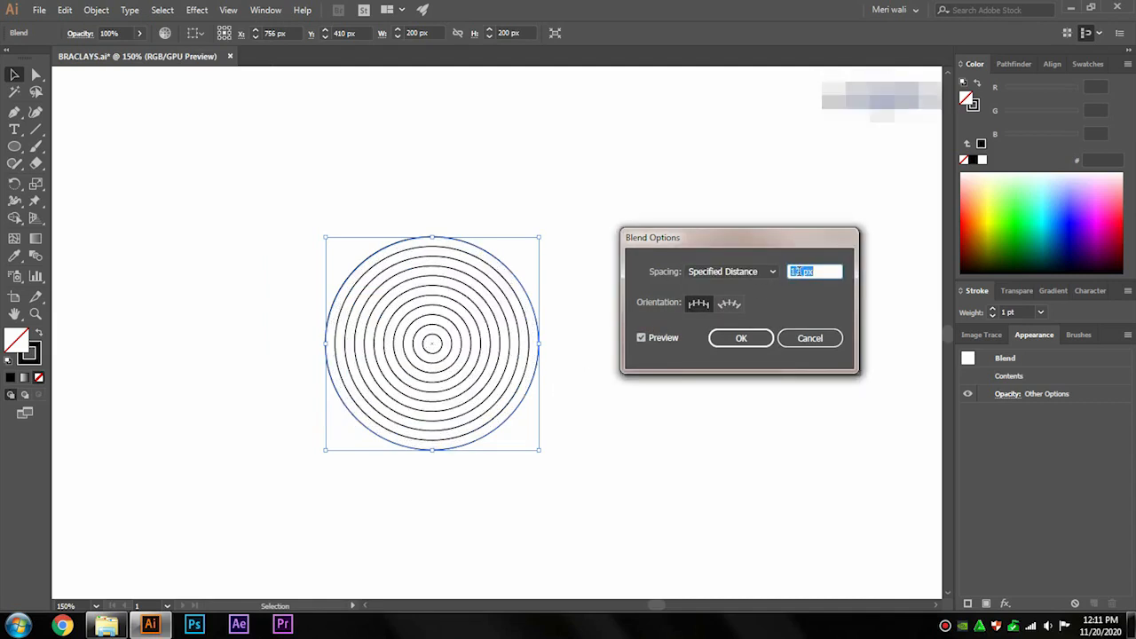
pyautogui.scroll(5, 804, 272)
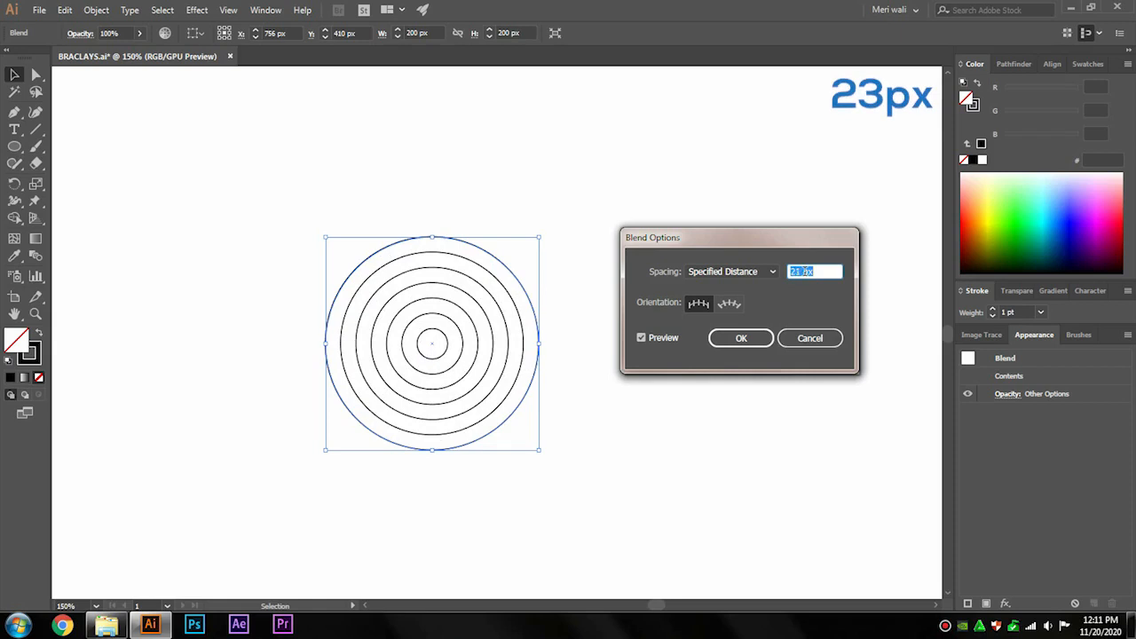
pyautogui.scroll(2, 801, 272)
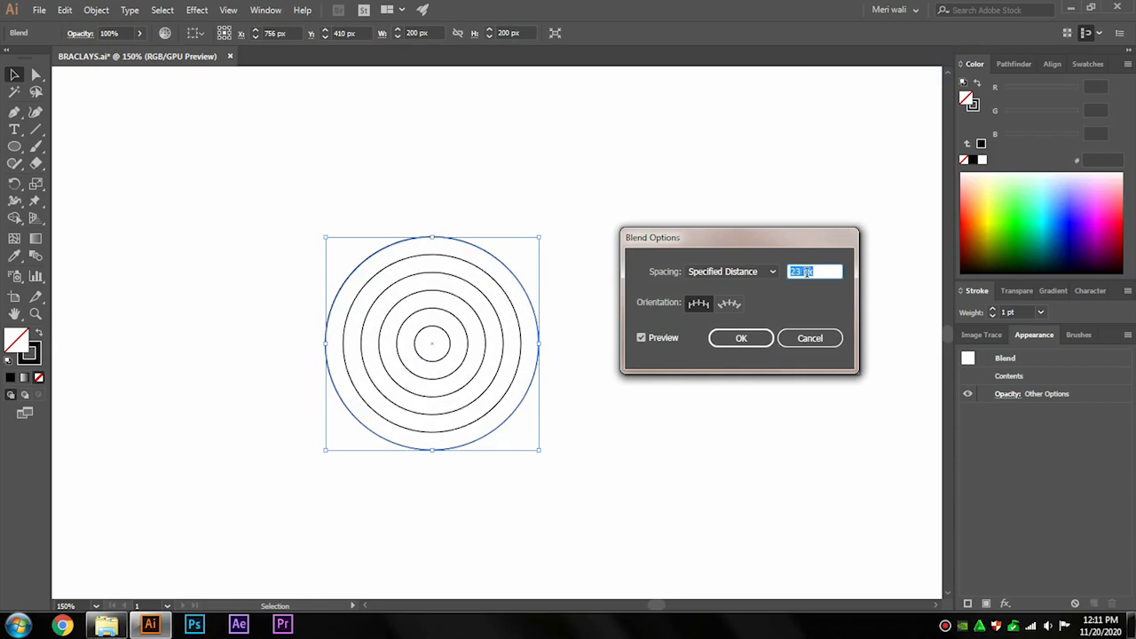
pyautogui.click(747, 338)
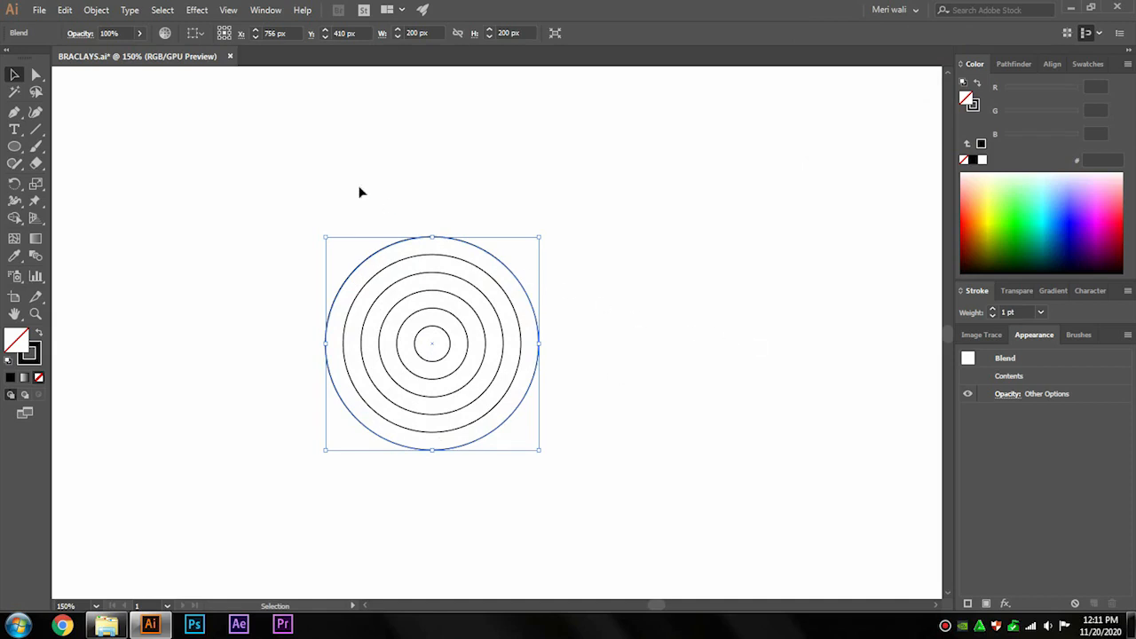
# Expand the blend into separate concentric circles.
pyautogui.click(96, 10)
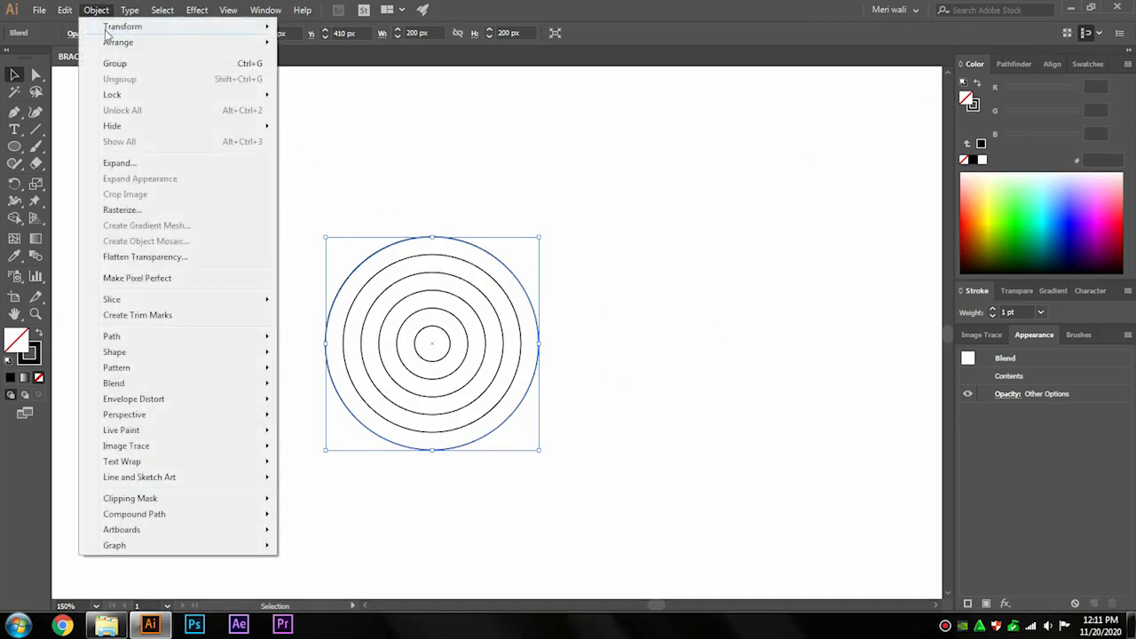
pyautogui.click(114, 162)
pyautogui.click(533, 391)
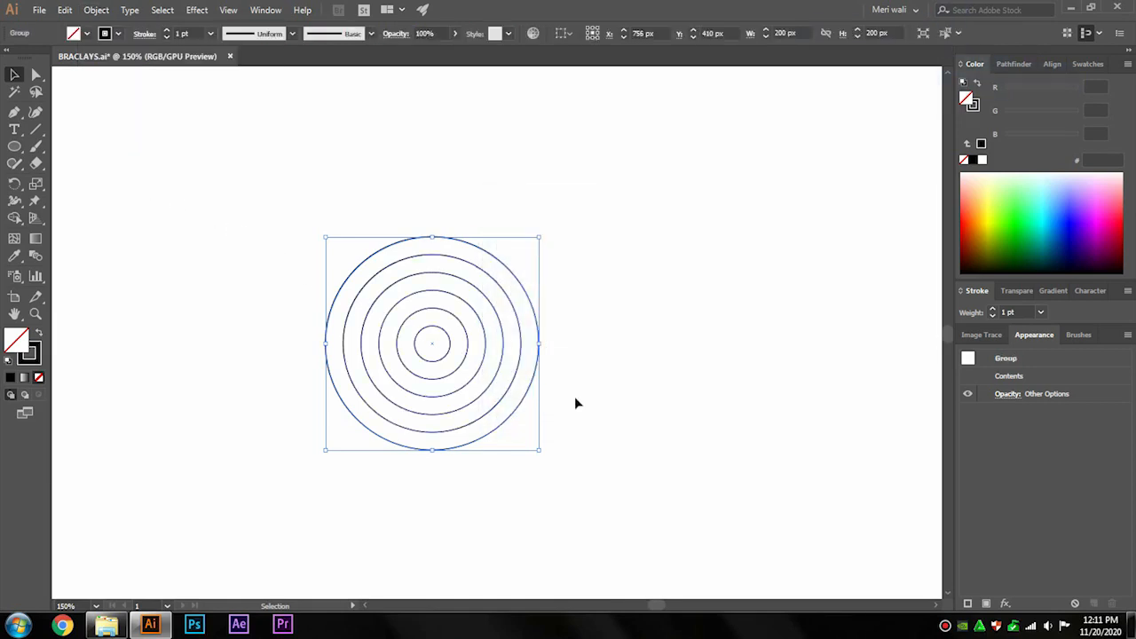
pyautogui.click(575, 401)
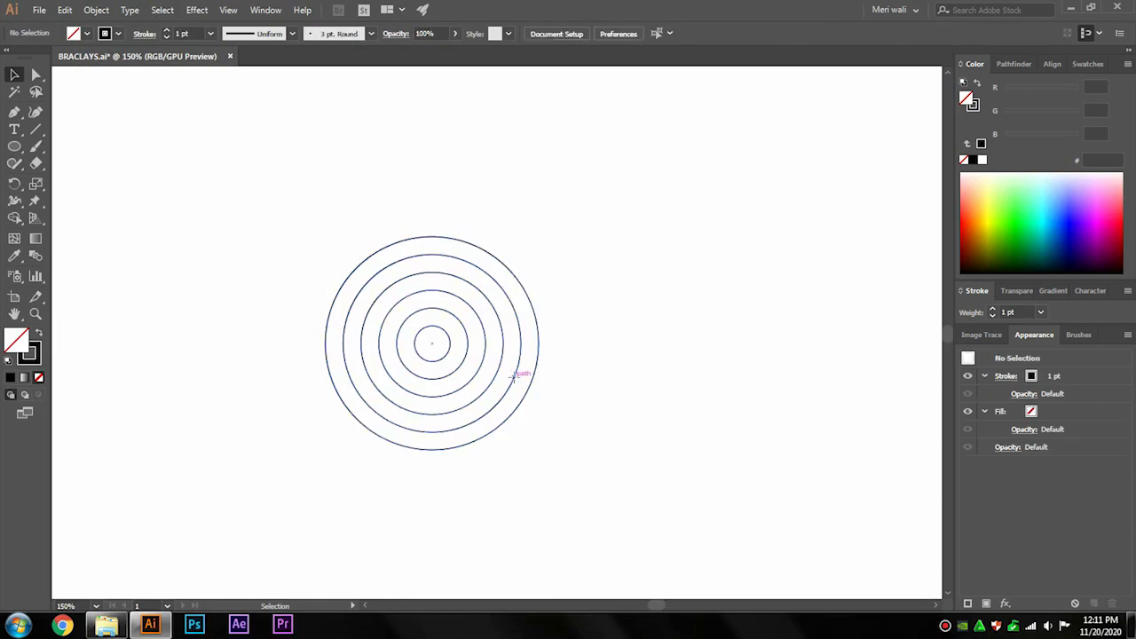
# Duplicate the circle set slightly to the right so it overlaps the original.
pyautogui.moveTo(519, 380); pyautogui.dragTo(590, 385)
pyautogui.click(650, 376)
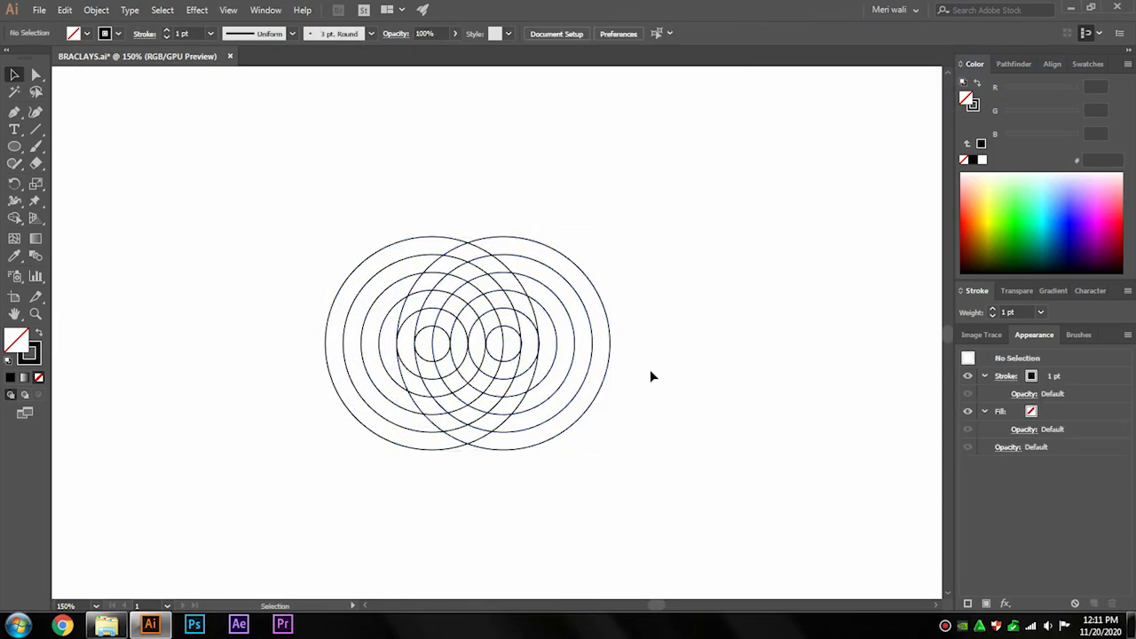
# Duplicate the circle set again and place the copy above, centered between the two overlapping sets.
pyautogui.moveTo(612, 379); pyautogui.dragTo(891, 382)
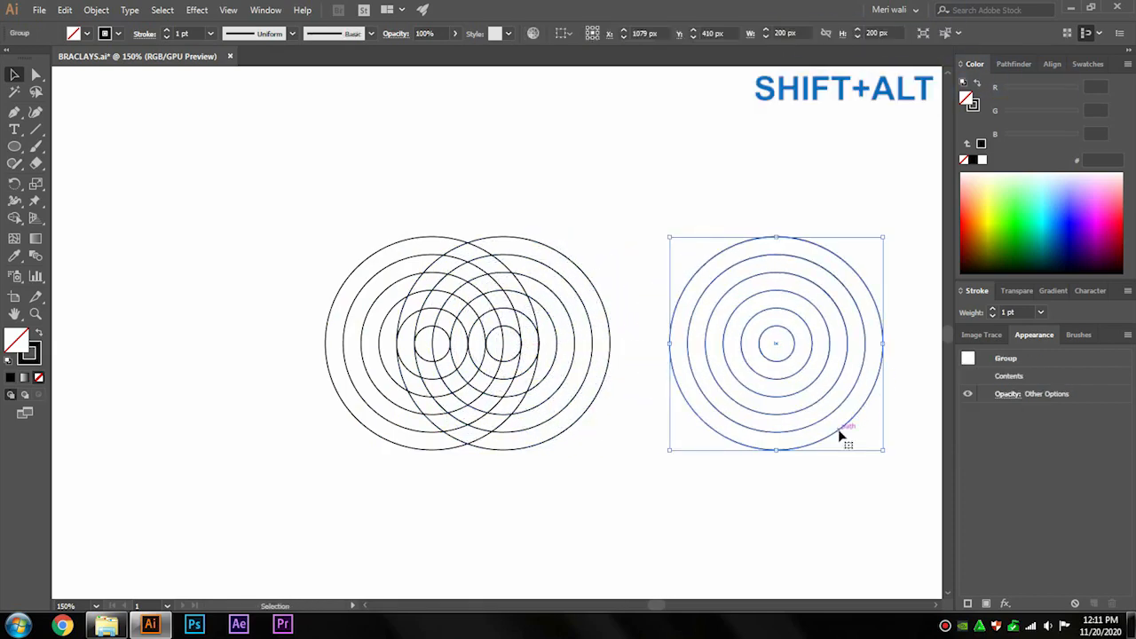
pyautogui.moveTo(836, 427); pyautogui.dragTo(532, 341)
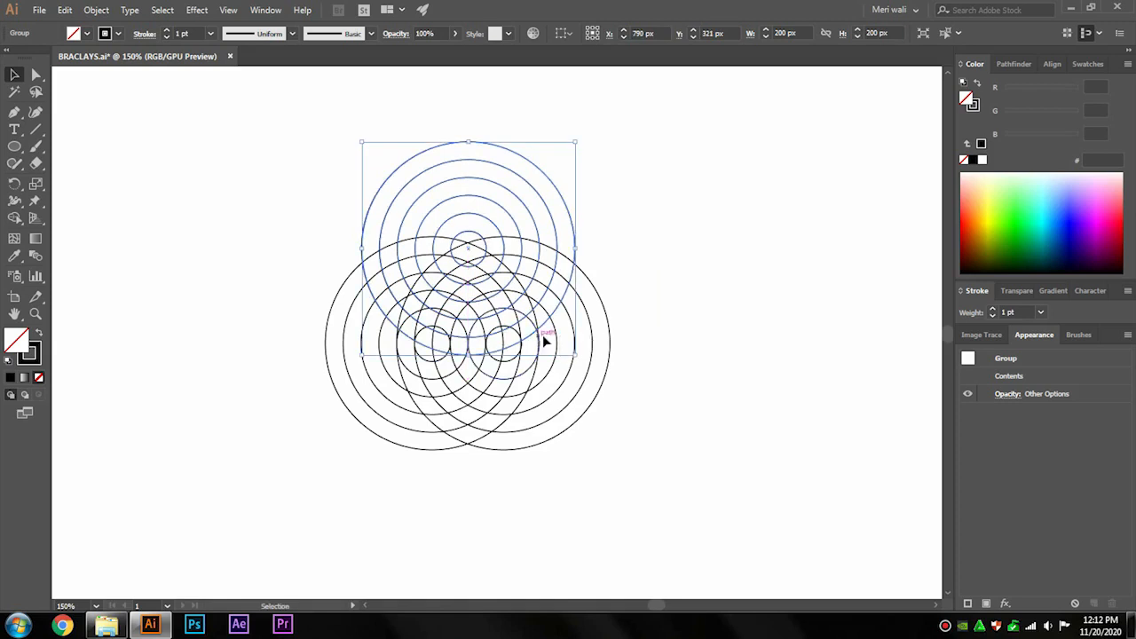
pyautogui.click(658, 334)
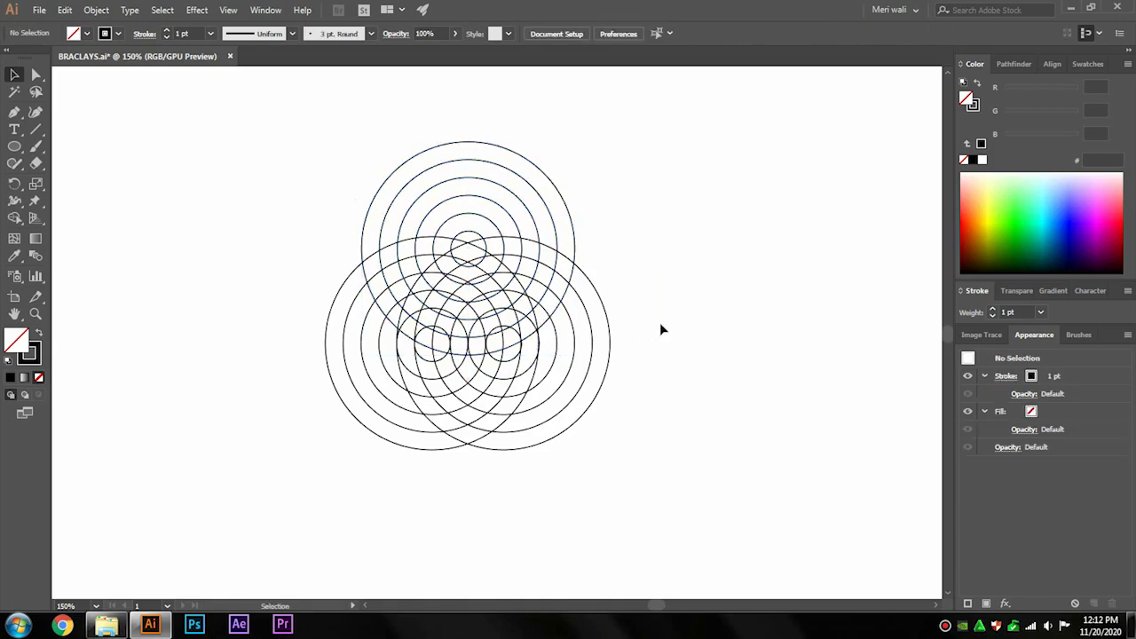
# Zoom to 200%, select all circles and set their stroke weight to 0.5 pt.
pyautogui.click(96, 601)
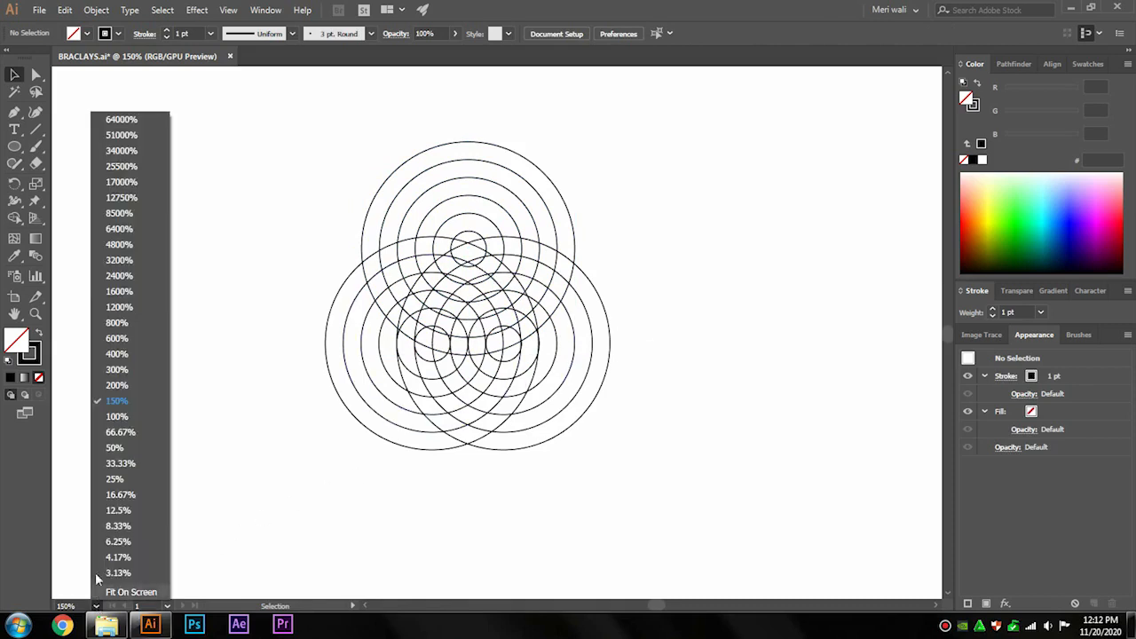
pyautogui.click(124, 392)
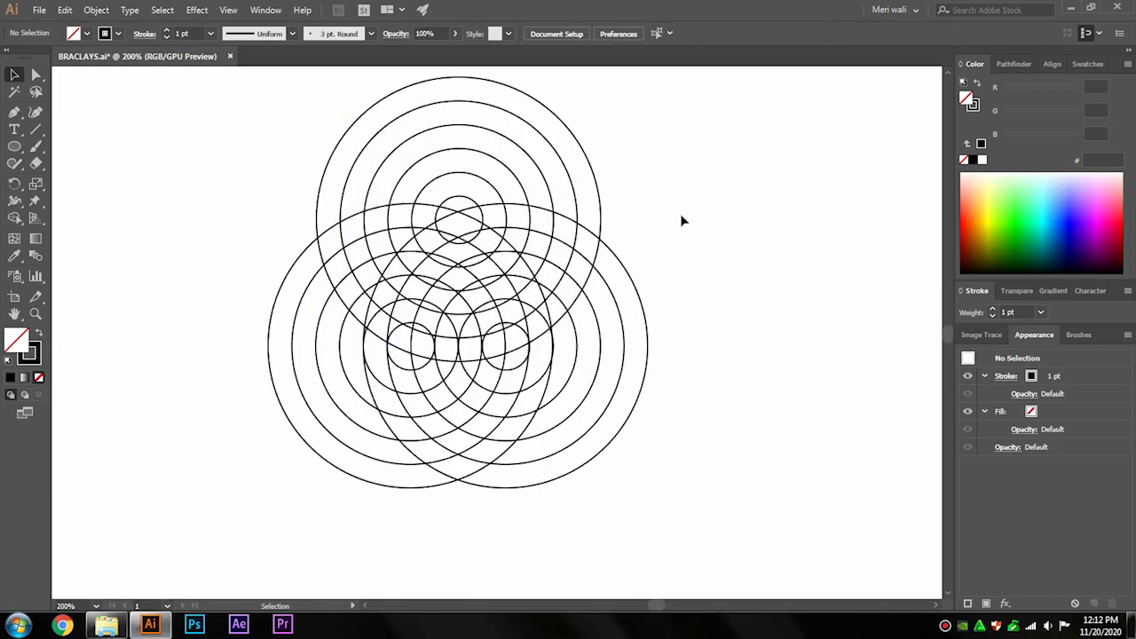
pyautogui.hotkey('ctrl', 'a')
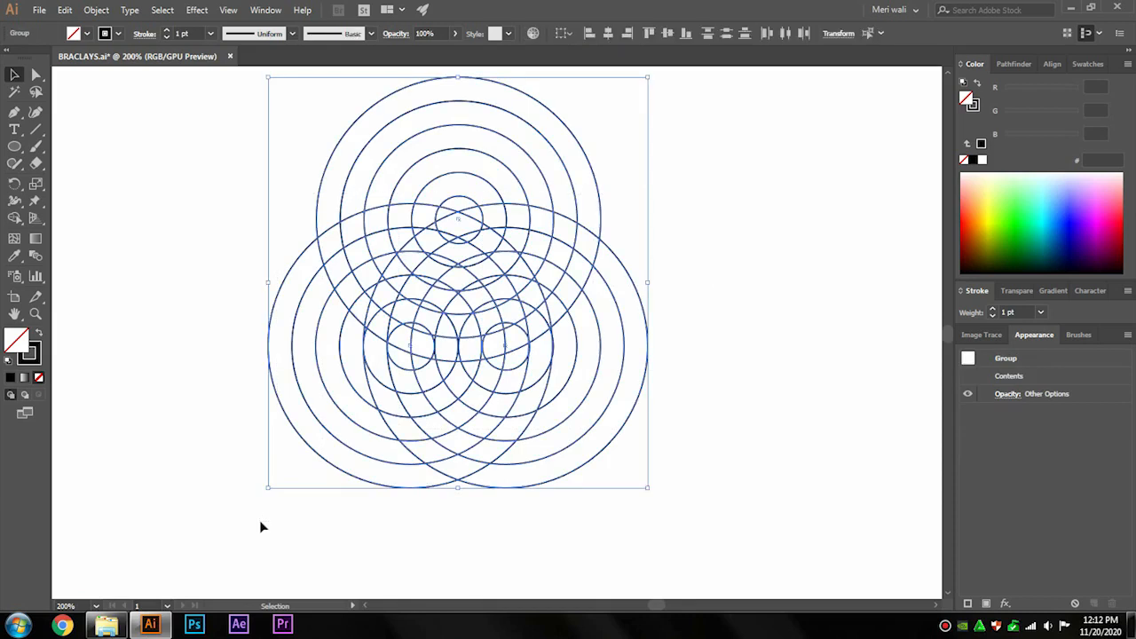
pyautogui.click(164, 38)
pyautogui.click(165, 38)
# Switch to the Shape Builder tool and pick a light yellow-green fill of #e1ff6d.
pyautogui.hotkey('shift', 'm')
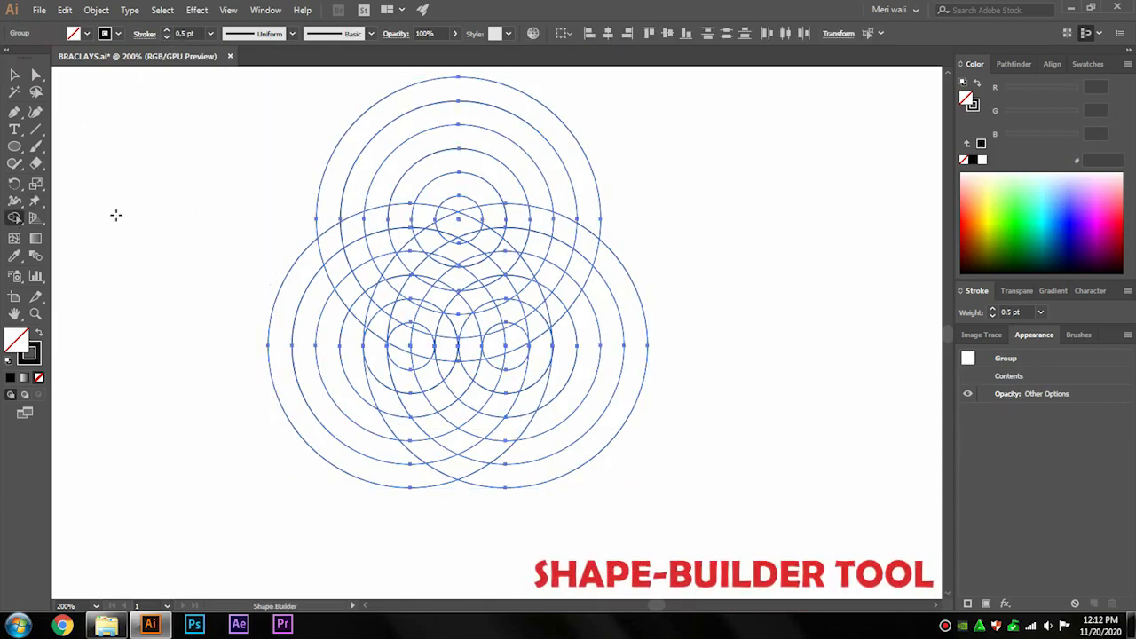
pyautogui.click(997, 211)
pyautogui.moveTo(997, 208); pyautogui.dragTo(997, 196)
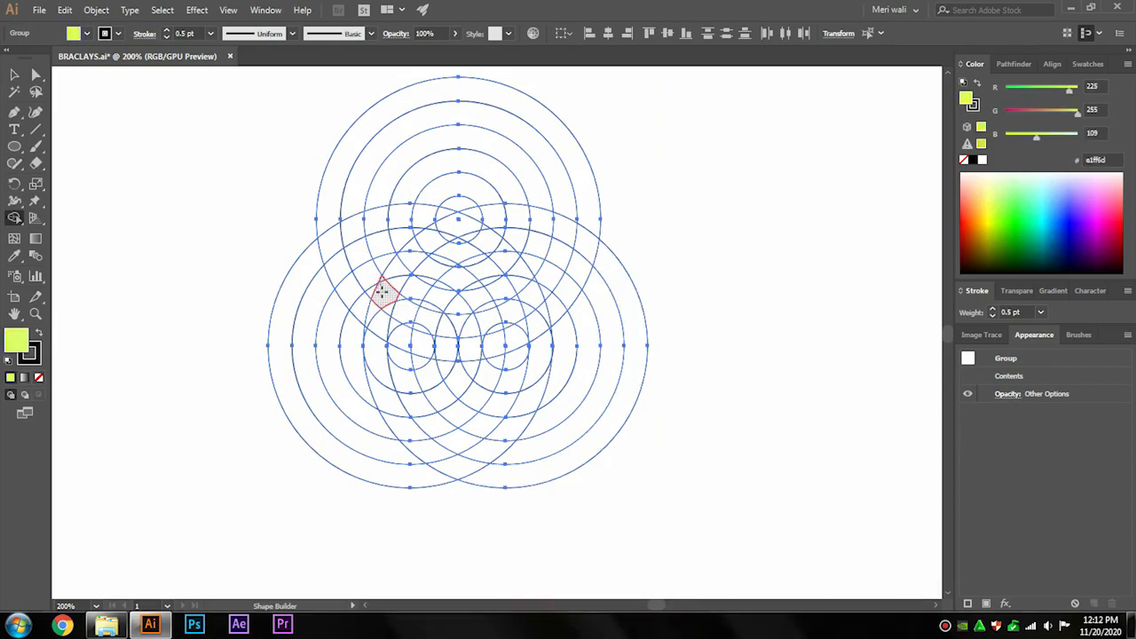
# Merge the regions forming the left side, top band and lower outline of the owl shape.
pyautogui.moveTo(382, 311)
pyautogui.mouseDown()
pyautogui.moveTo(378, 340)
pyautogui.moveTo(377, 321)
pyautogui.mouseUp()
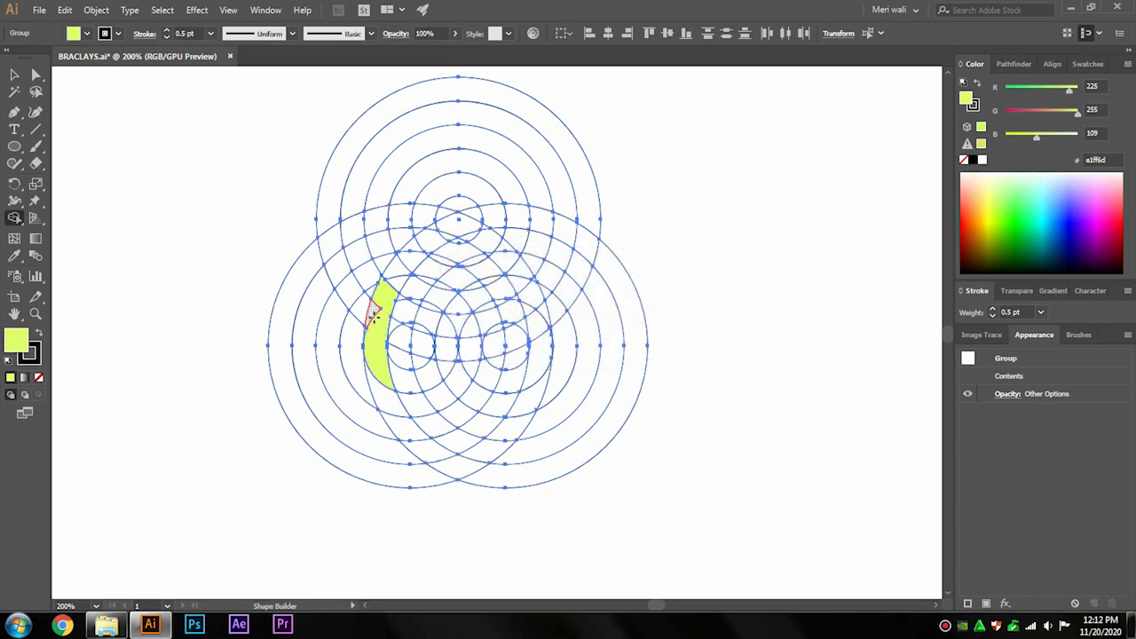
pyautogui.moveTo(398, 302)
pyautogui.mouseDown()
pyautogui.moveTo(426, 322)
pyautogui.moveTo(500, 324)
pyautogui.mouseUp()
pyautogui.moveTo(405, 308)
pyautogui.mouseDown()
pyautogui.moveTo(438, 316)
pyautogui.moveTo(394, 322)
pyautogui.moveTo(483, 325)
pyautogui.moveTo(534, 285)
pyautogui.mouseUp()
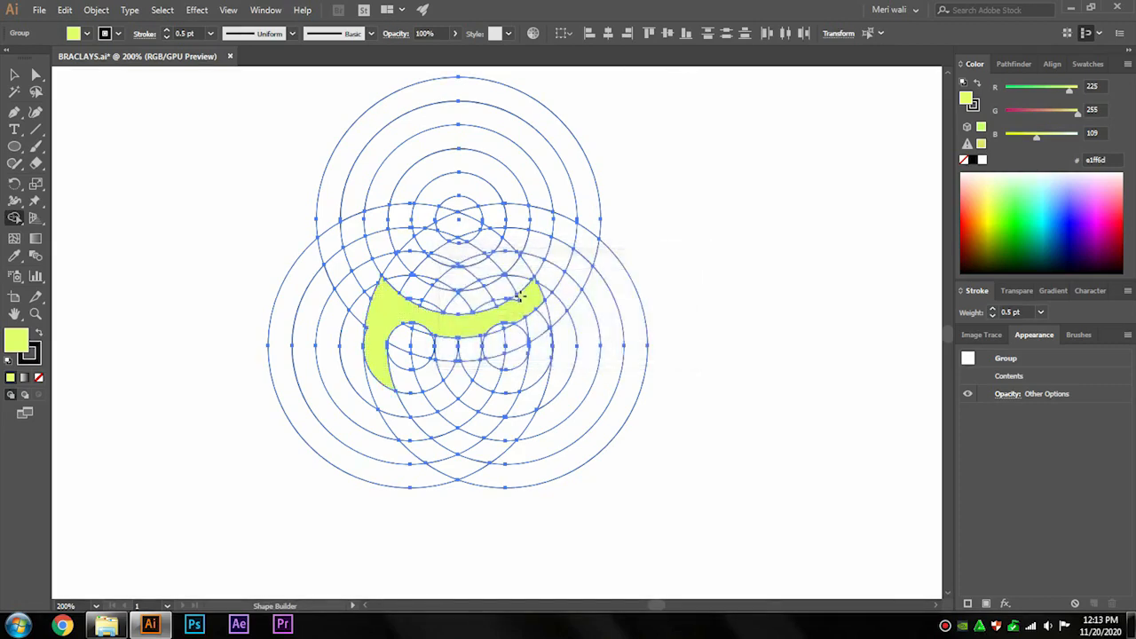
pyautogui.moveTo(539, 325)
pyautogui.mouseDown()
pyautogui.moveTo(521, 319)
pyautogui.moveTo(539, 358)
pyautogui.moveTo(526, 394)
pyautogui.moveTo(493, 442)
pyautogui.moveTo(452, 465)
pyautogui.moveTo(392, 417)
pyautogui.moveTo(388, 369)
pyautogui.mouseUp()
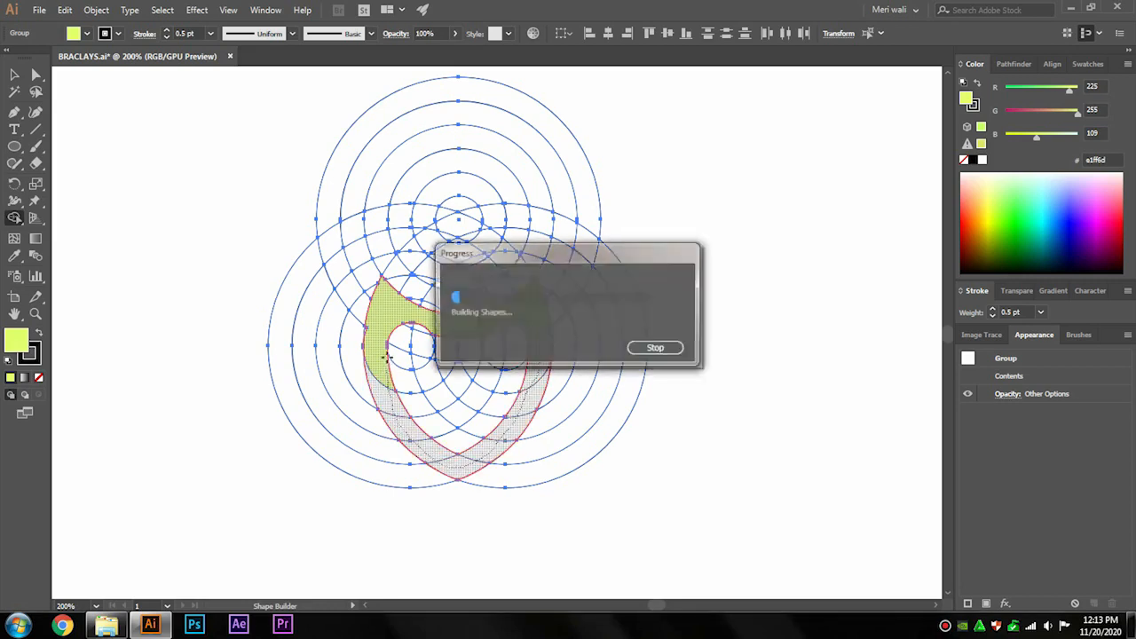
# Merge the regions between the eyes and above the mouth to complete the owl face.
pyautogui.scroll(2, 474, 394)
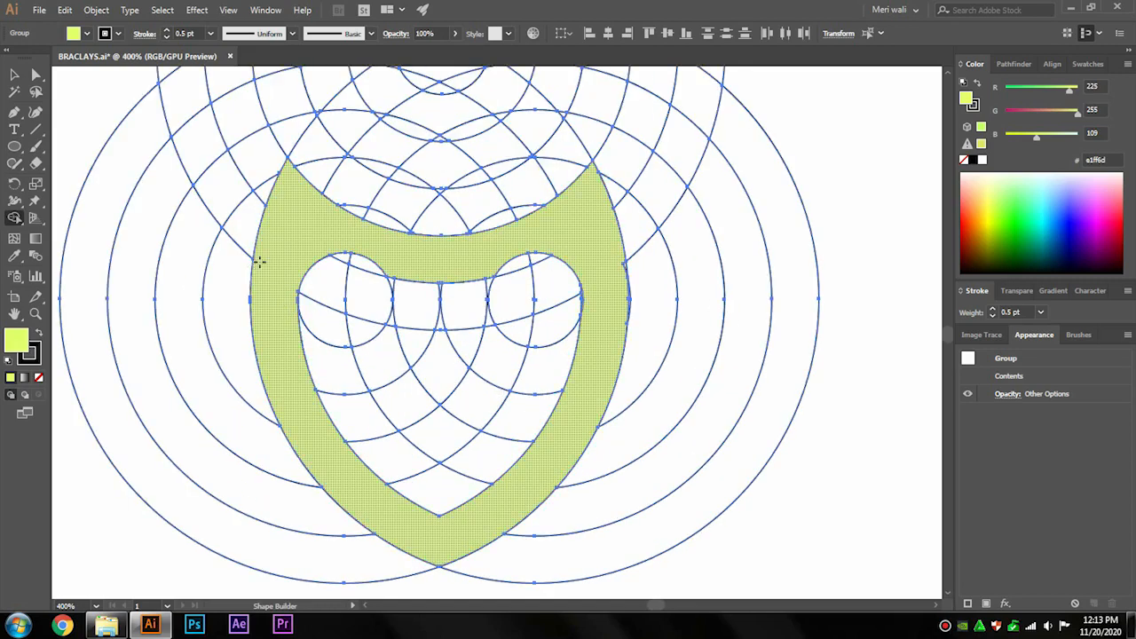
pyautogui.moveTo(625, 266); pyautogui.dragTo(627, 265)
pyautogui.moveTo(593, 358)
pyautogui.mouseDown()
pyautogui.moveTo(541, 365)
pyautogui.moveTo(496, 352)
pyautogui.moveTo(470, 323)
pyautogui.moveTo(470, 277)
pyautogui.mouseUp()
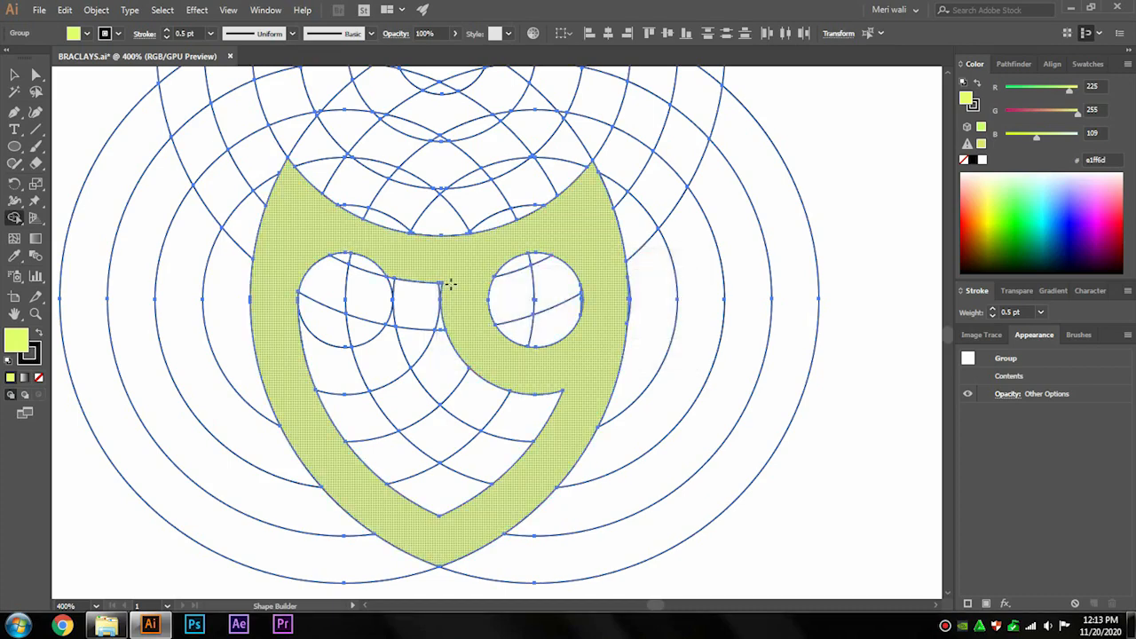
pyautogui.moveTo(450, 285); pyautogui.dragTo(432, 287)
pyautogui.moveTo(400, 330)
pyautogui.mouseDown()
pyautogui.moveTo(386, 353)
pyautogui.moveTo(340, 366)
pyautogui.moveTo(286, 339)
pyautogui.mouseUp()
pyautogui.click(395, 281)
pyautogui.press('Return')
pyautogui.moveTo(440, 315); pyautogui.dragTo(441, 370)
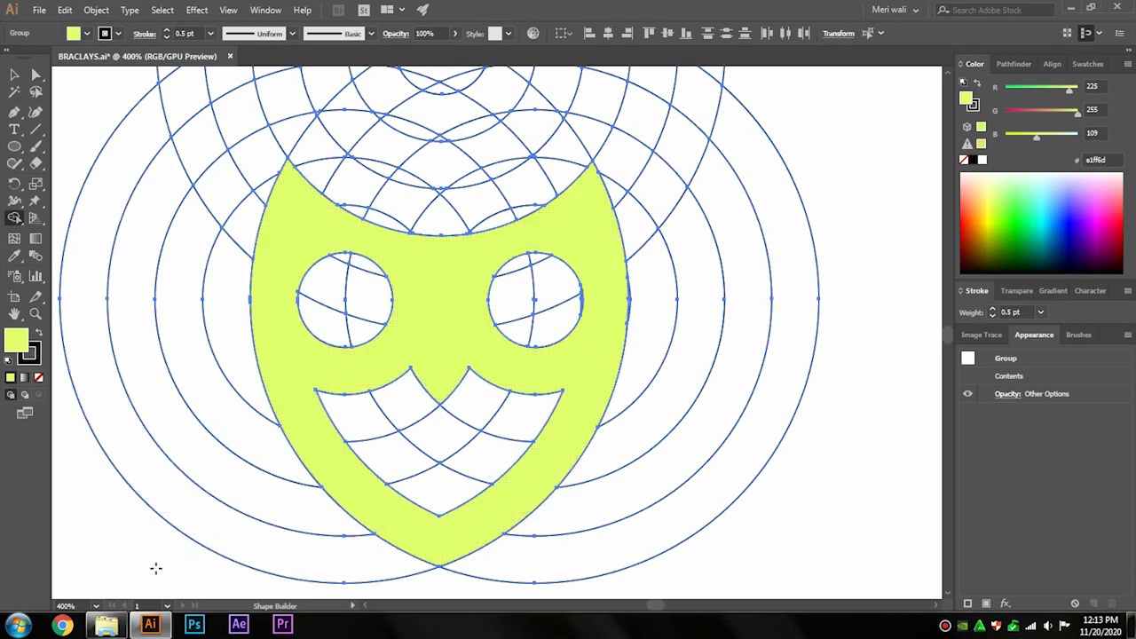
# Move the finished owl shape away from the guide circles to the right.
pyautogui.click(98, 607)
pyautogui.click(153, 372)
pyautogui.moveTo(440, 425); pyautogui.dragTo(251, 291)
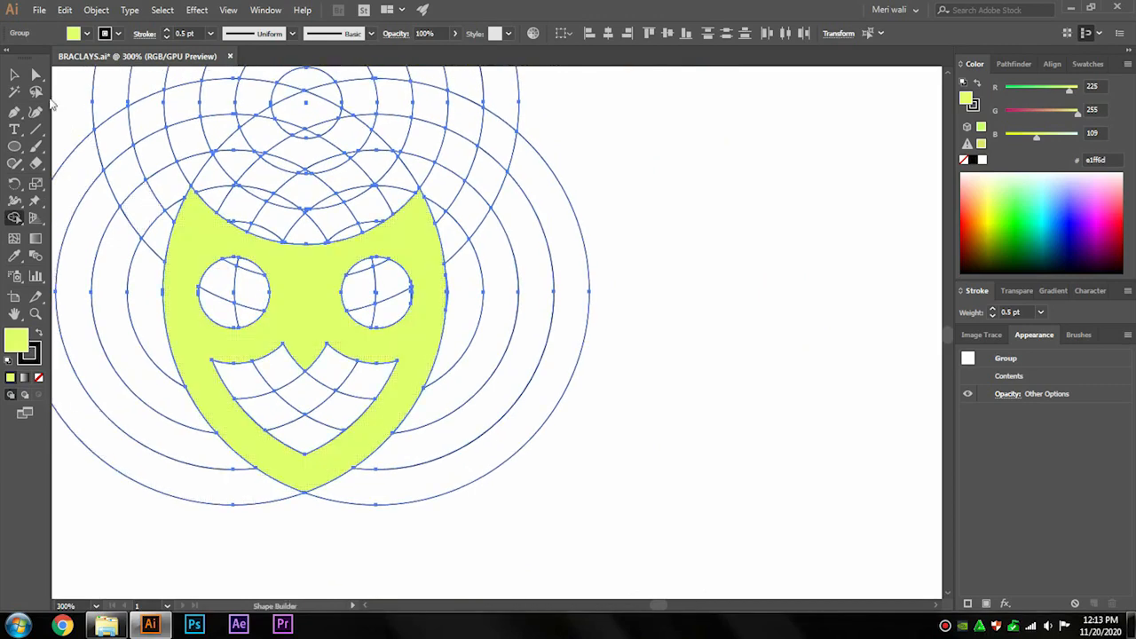
pyautogui.click(36, 76)
pyautogui.click(672, 396)
pyautogui.moveTo(431, 330); pyautogui.dragTo(888, 330)
pyautogui.click(600, 442)
pyautogui.moveTo(596, 444); pyautogui.dragTo(643, 485)
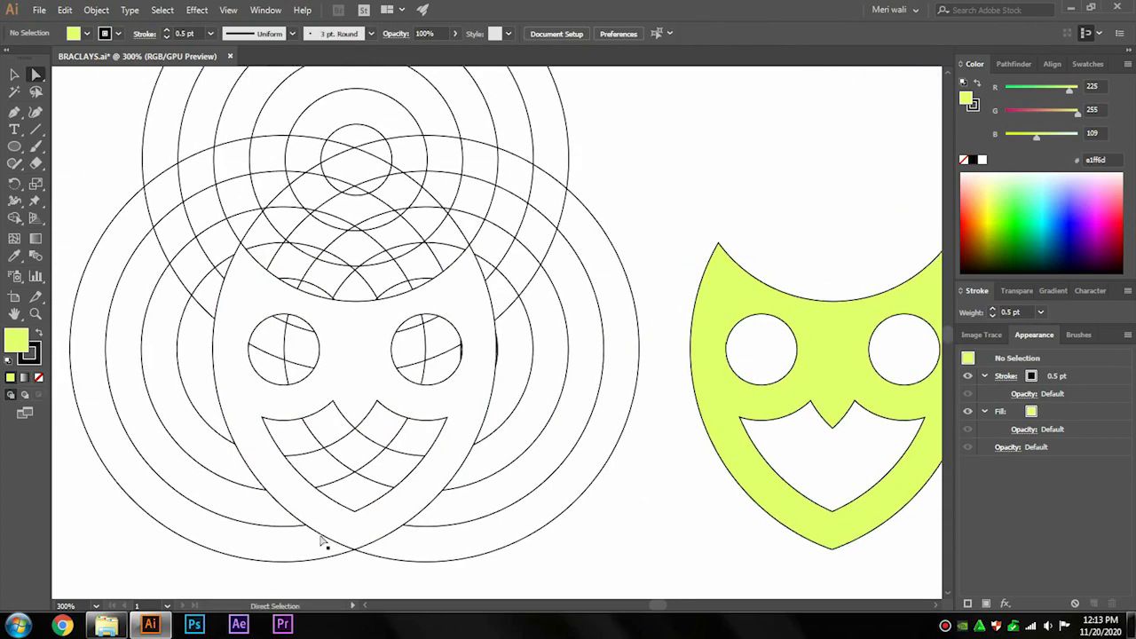
# Select and delete the leftover guide circles.
pyautogui.click(97, 604)
pyautogui.click(141, 400)
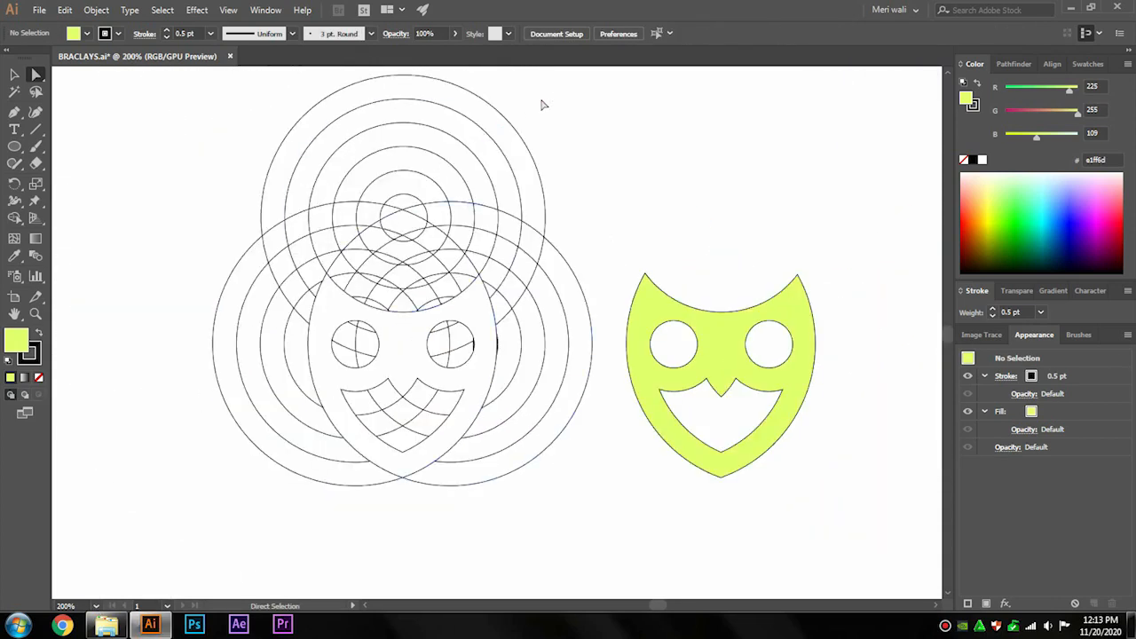
pyautogui.moveTo(351, 427); pyautogui.dragTo(177, 513)
pyautogui.press('Delete')
# Move the owl to the center of the artboard and swap its fill and stroke for a black fill.
pyautogui.click(14, 75)
pyautogui.moveTo(705, 344); pyautogui.dragTo(460, 349)
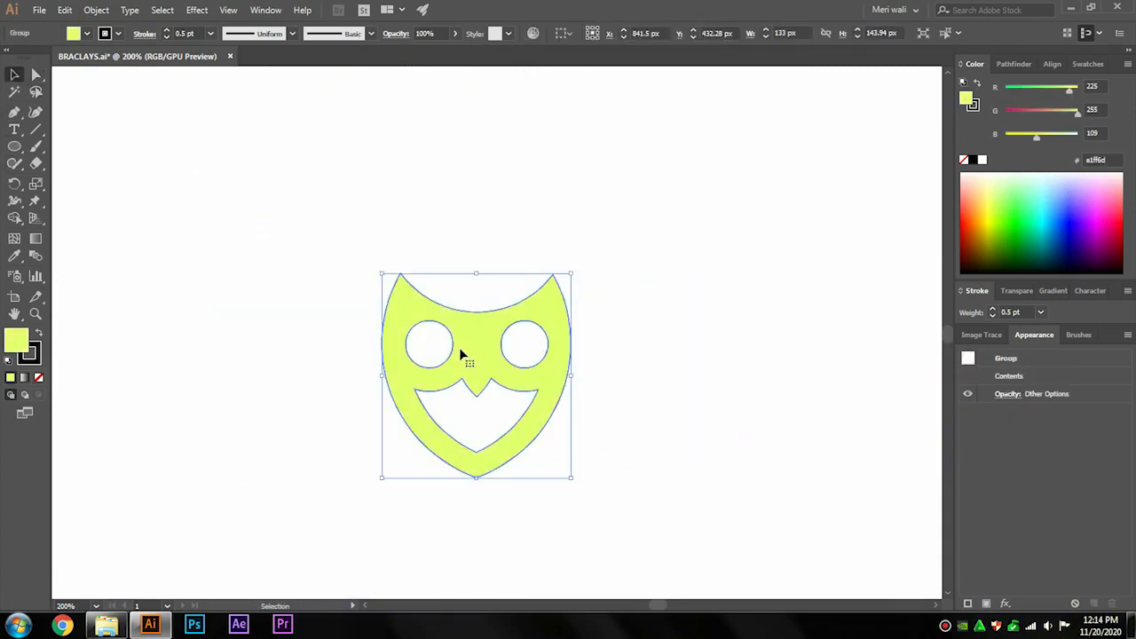
pyautogui.click(36, 335)
pyautogui.click(32, 356)
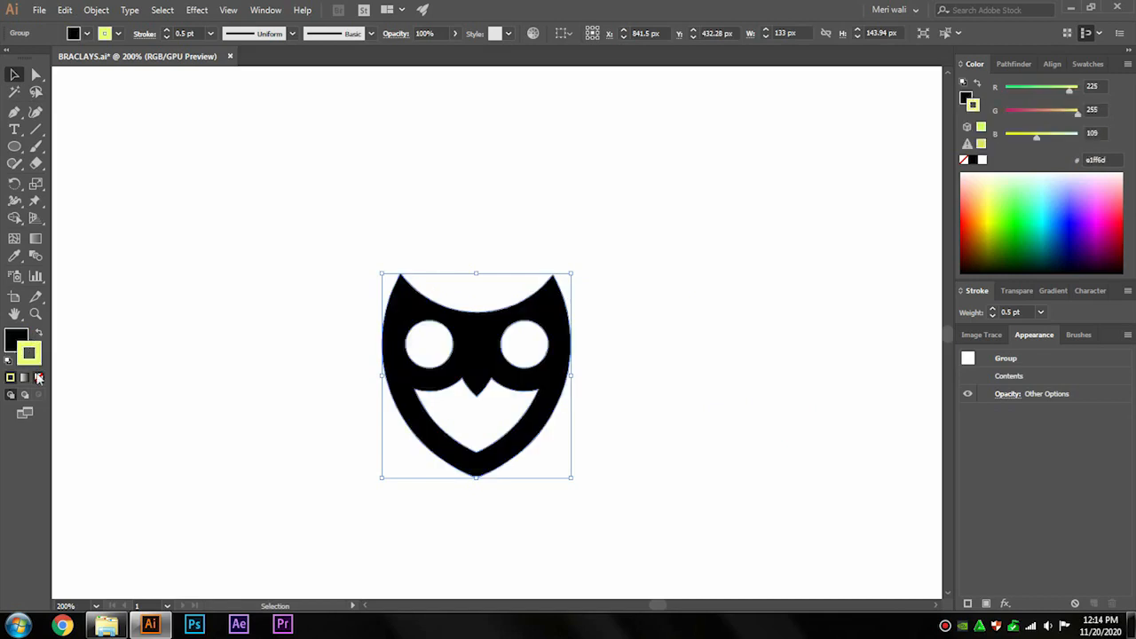
# Remove the owl's stroke and move the owl up and to the left on the artboard.
pyautogui.click(38, 377)
pyautogui.click(339, 505)
pyautogui.moveTo(461, 383); pyautogui.dragTo(413, 282)
pyautogui.click(593, 367)
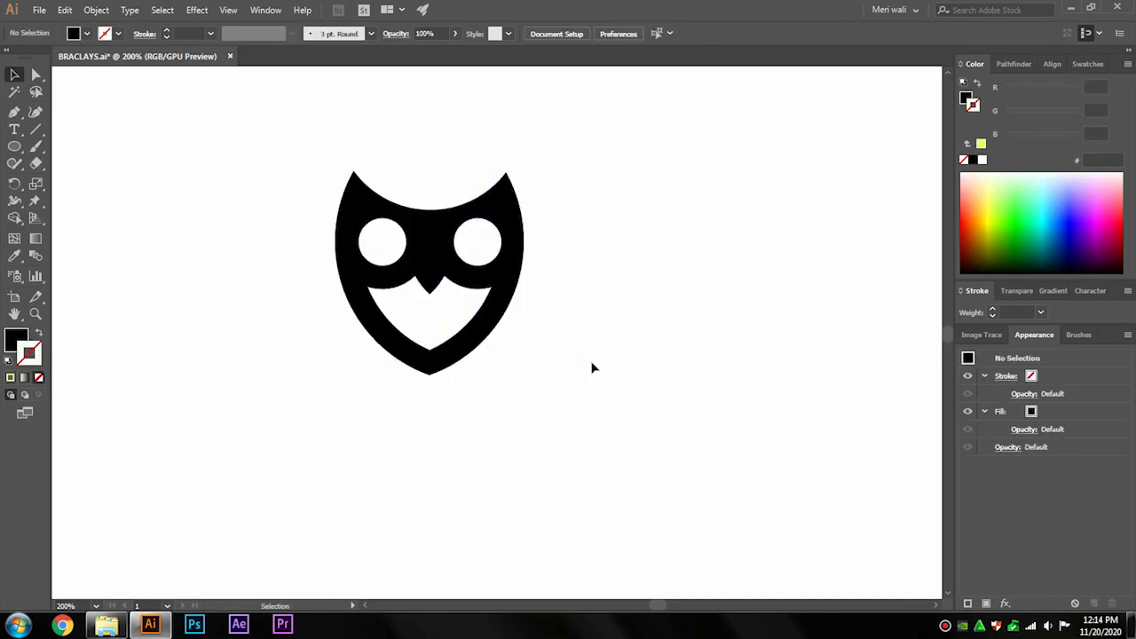
# Add the text BRACLAYS below the owl shape.
pyautogui.click(22, 132)
pyautogui.click(311, 406)
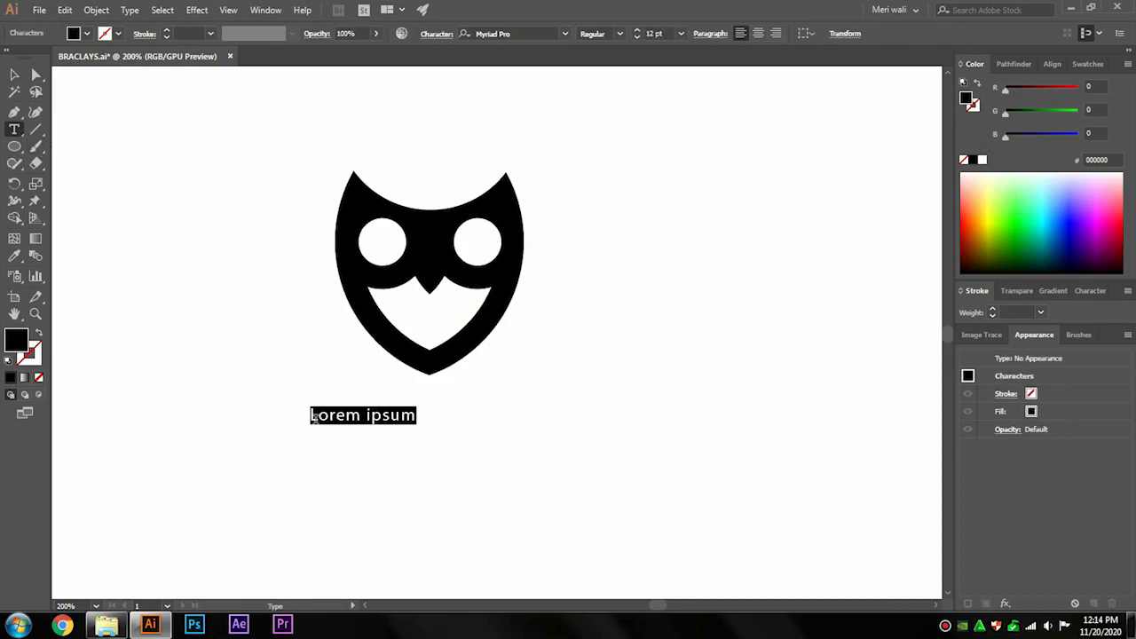
pyautogui.write('br')
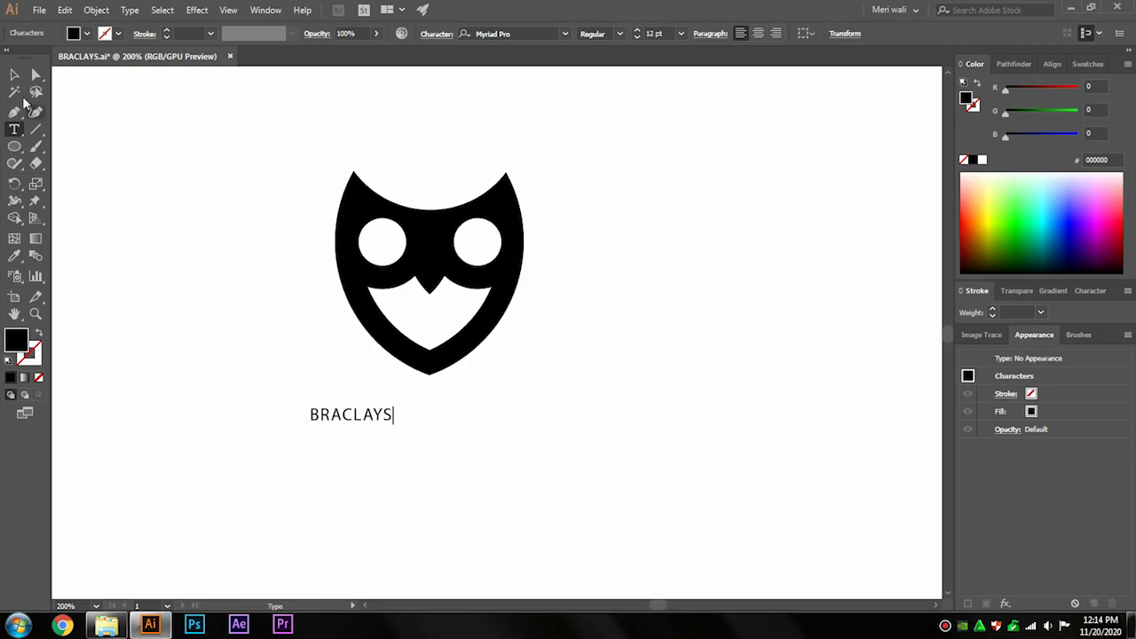
# Set the text's font to Nexa Bold and scale the text up to about 18 pt.
pyautogui.click(14, 75)
pyautogui.click(490, 32)
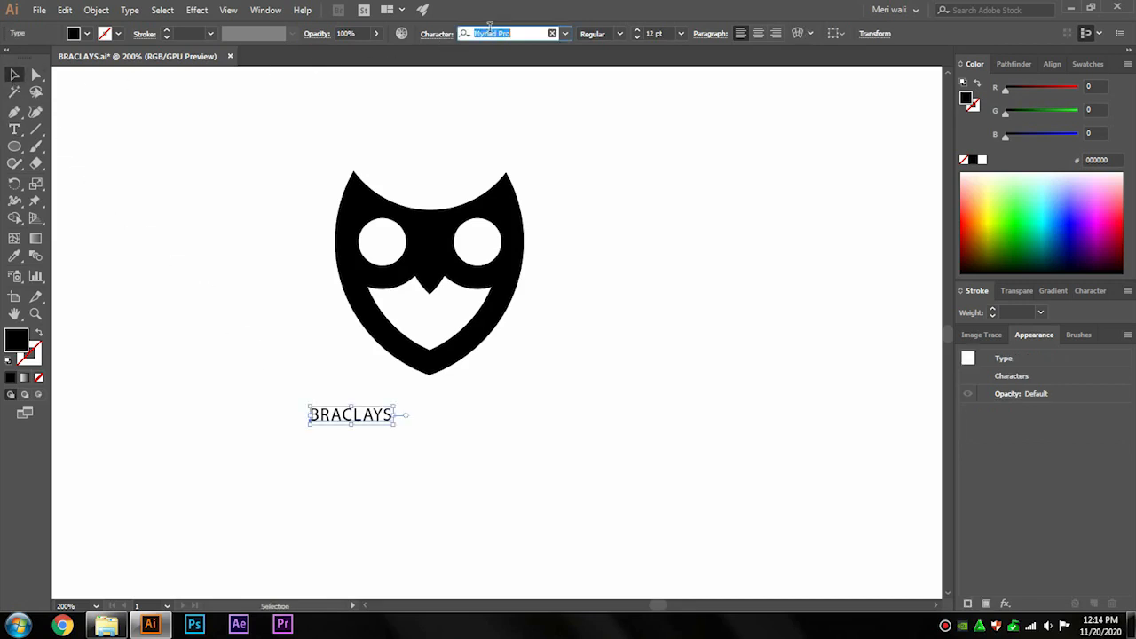
pyautogui.write('ne')
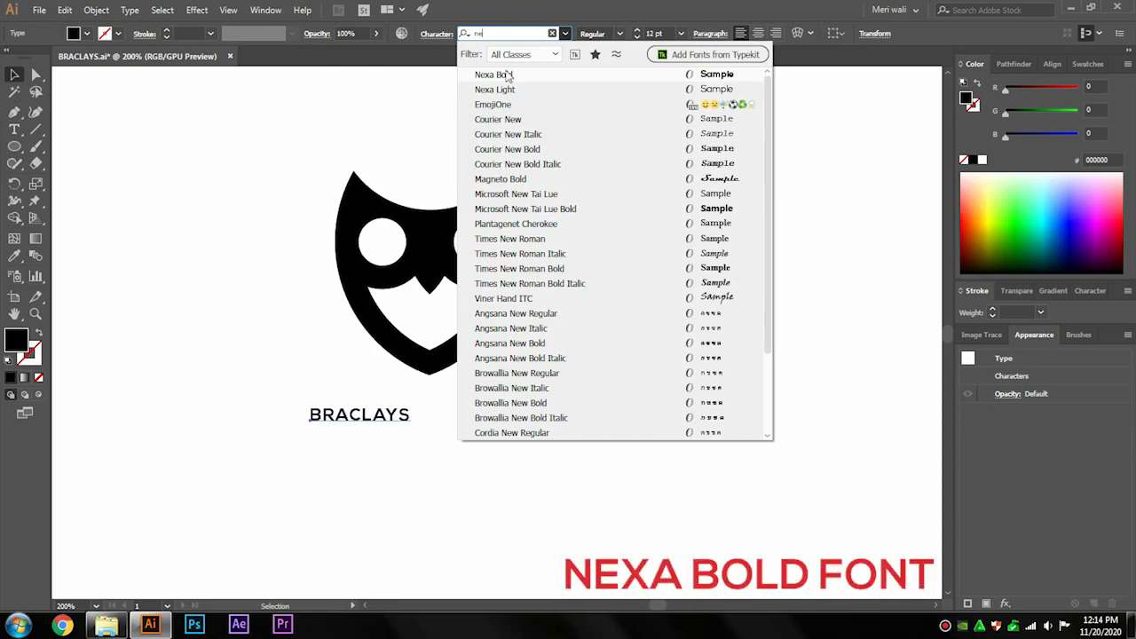
pyautogui.click(494, 75)
pyautogui.moveTo(410, 409); pyautogui.dragTo(463, 384)
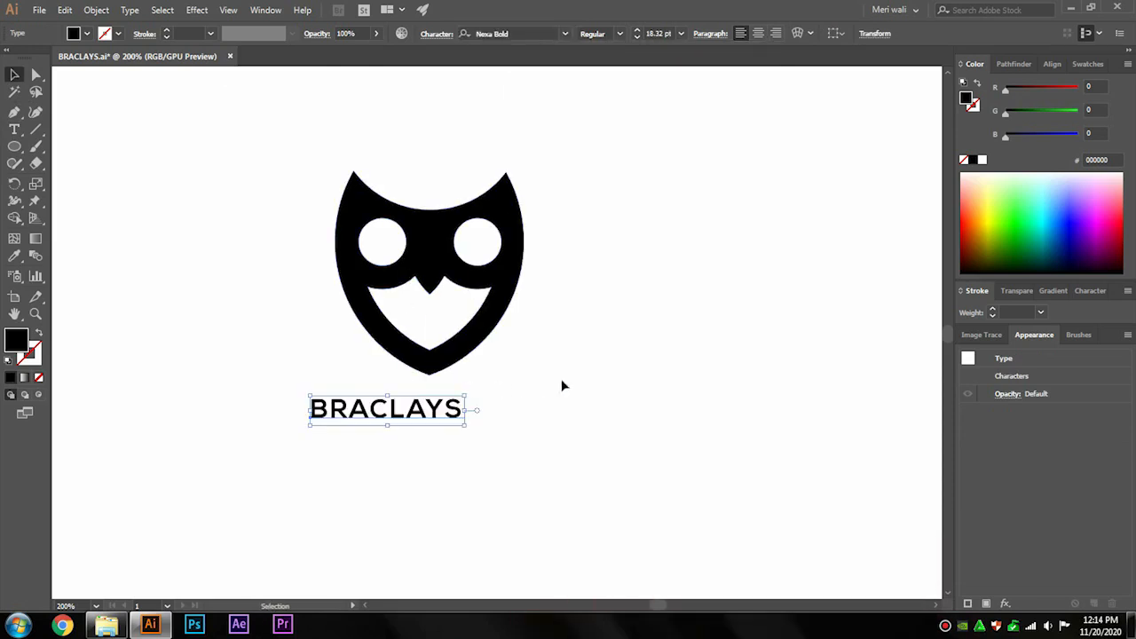
# Increase the text's tracking to 131 and enlarge the lettering to about 22 pt.
pyautogui.click(1089, 291)
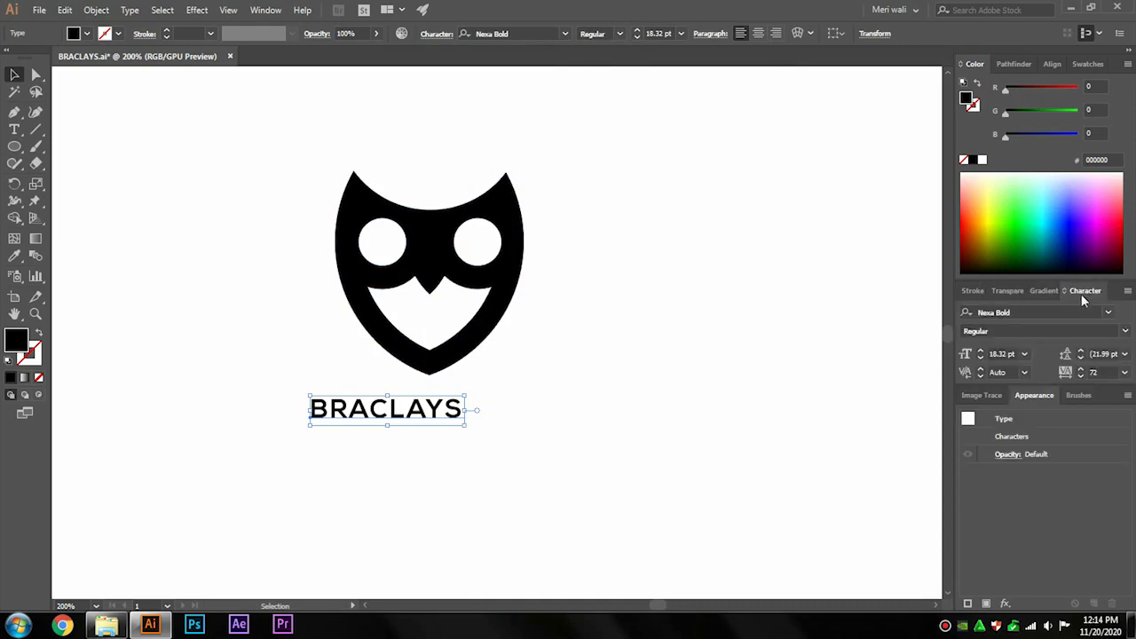
pyautogui.click(1079, 371)
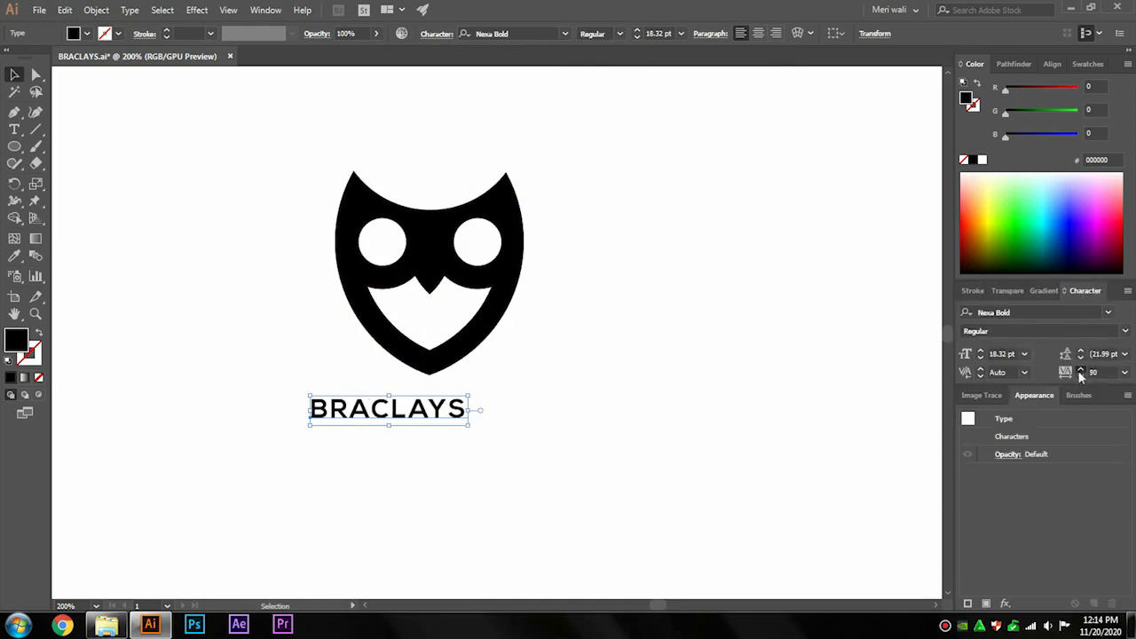
pyautogui.moveTo(1077, 370); pyautogui.dragTo(1077, 371)
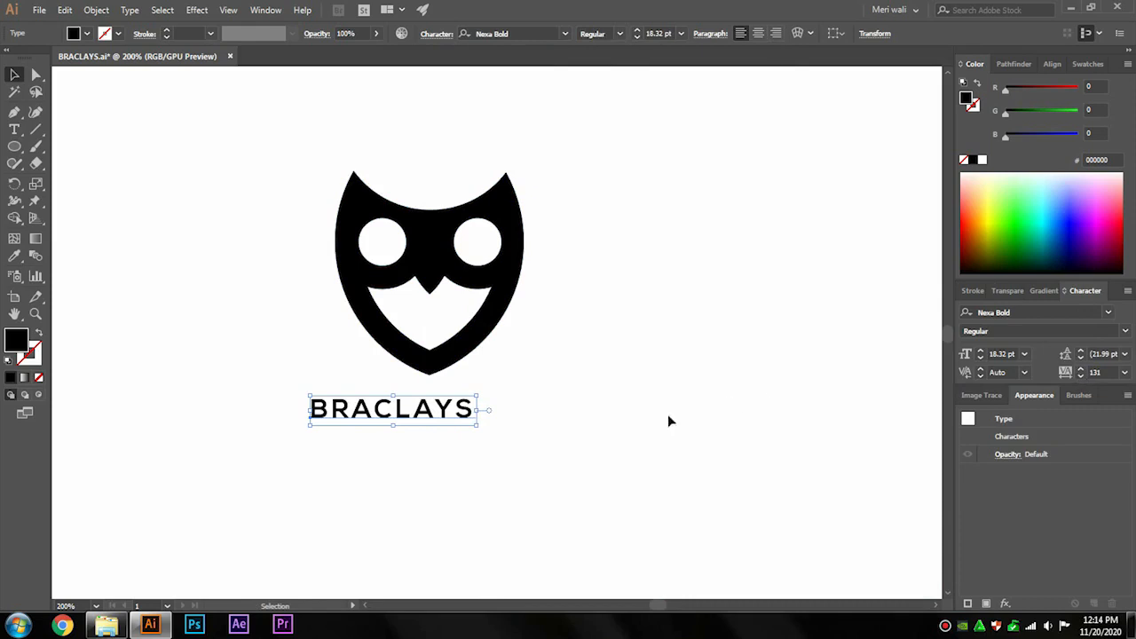
pyautogui.moveTo(476, 425); pyautogui.dragTo(520, 431)
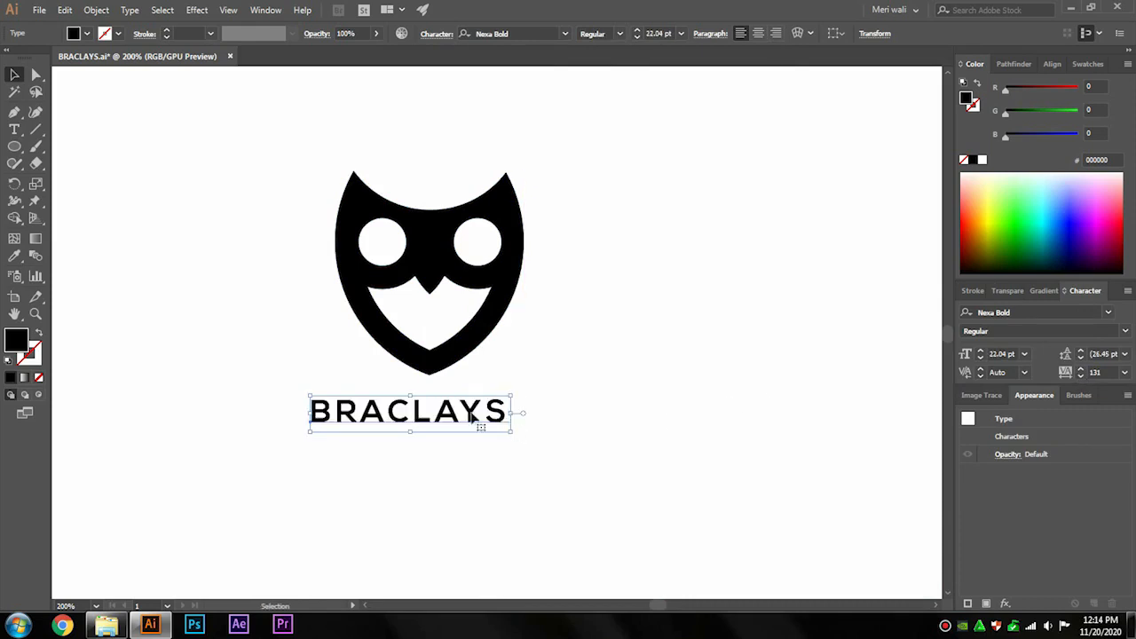
# Expand the BRACLAYS text into outlined shapes.
pyautogui.click(95, 10)
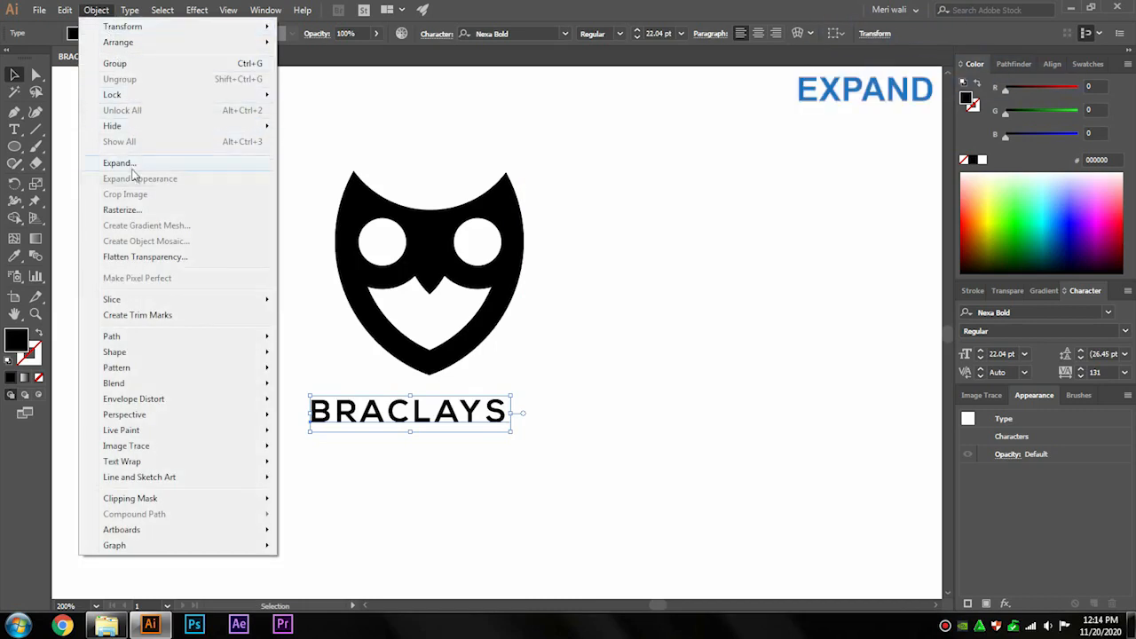
pyautogui.click(132, 166)
pyautogui.click(537, 390)
# Select the owl and the lettering and center them horizontally on each other.
pyautogui.moveTo(476, 349); pyautogui.dragTo(308, 460)
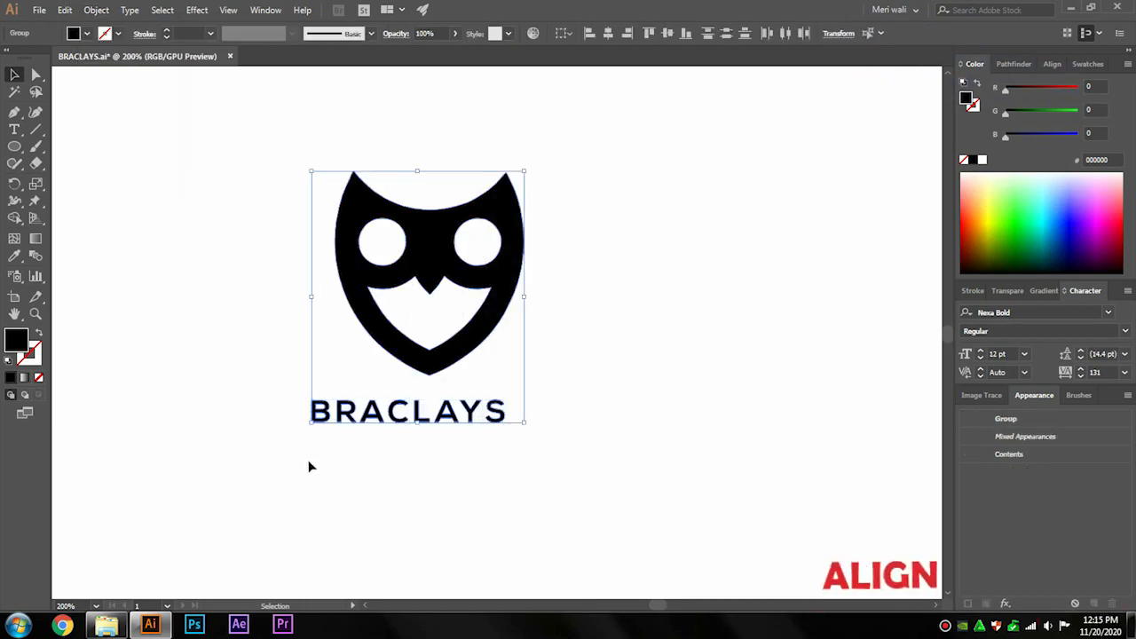
pyautogui.click(607, 33)
pyautogui.click(507, 371)
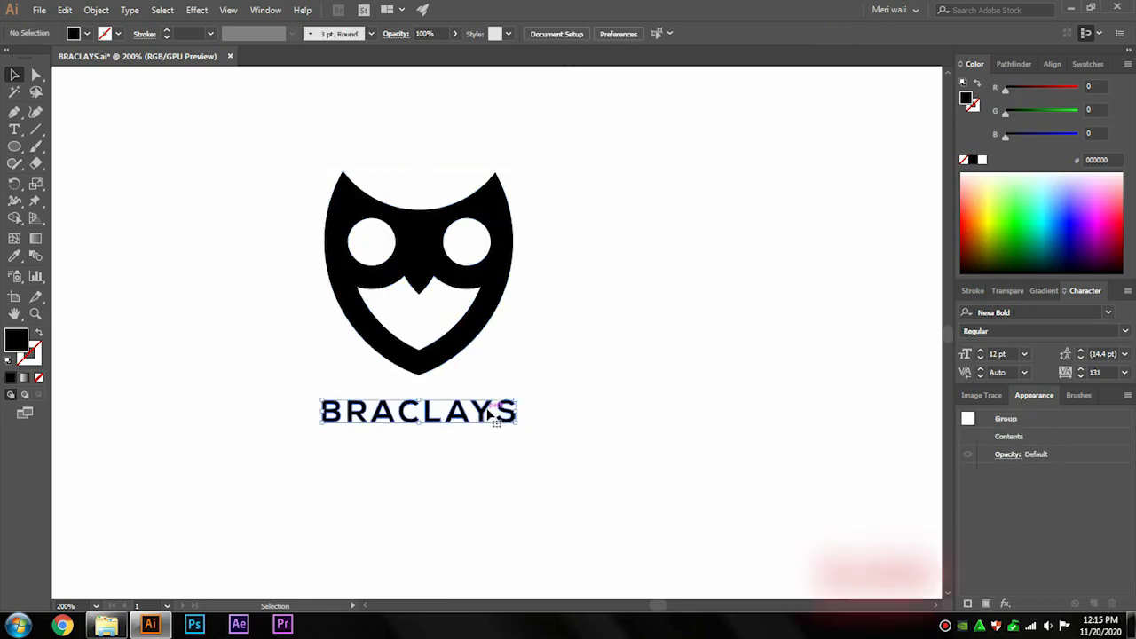
# Center the owl and lettering horizontally again, try moving the lettering, and undo that move.
pyautogui.click(428, 346)
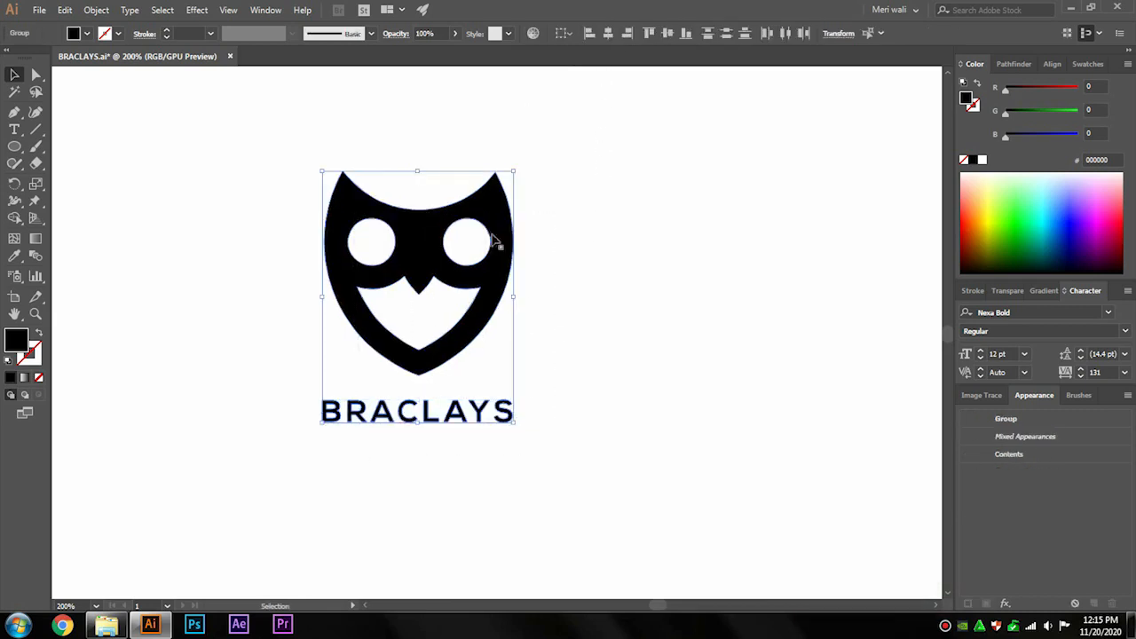
pyautogui.click(609, 34)
pyautogui.click(500, 383)
pyautogui.moveTo(478, 415); pyautogui.dragTo(429, 407)
pyautogui.hotkey('ctrl', 'z')
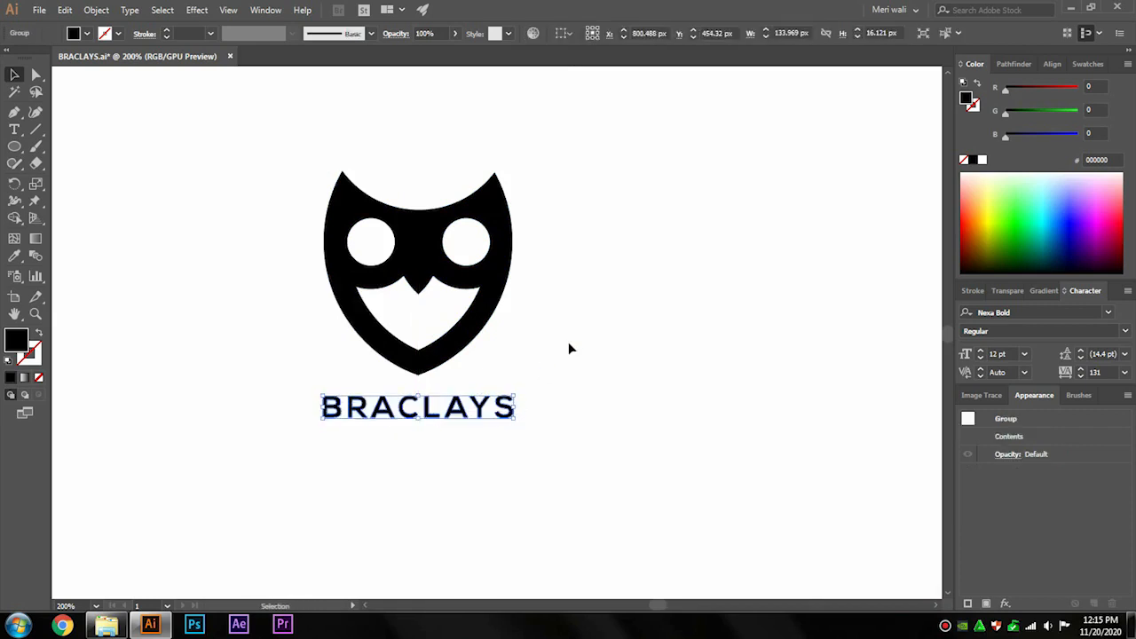
# Move the owl shape down closer to the BRACLAYS lettering.
pyautogui.click(568, 340)
pyautogui.moveTo(587, 145); pyautogui.dragTo(286, 508)
pyautogui.moveTo(424, 412); pyautogui.dragTo(425, 412)
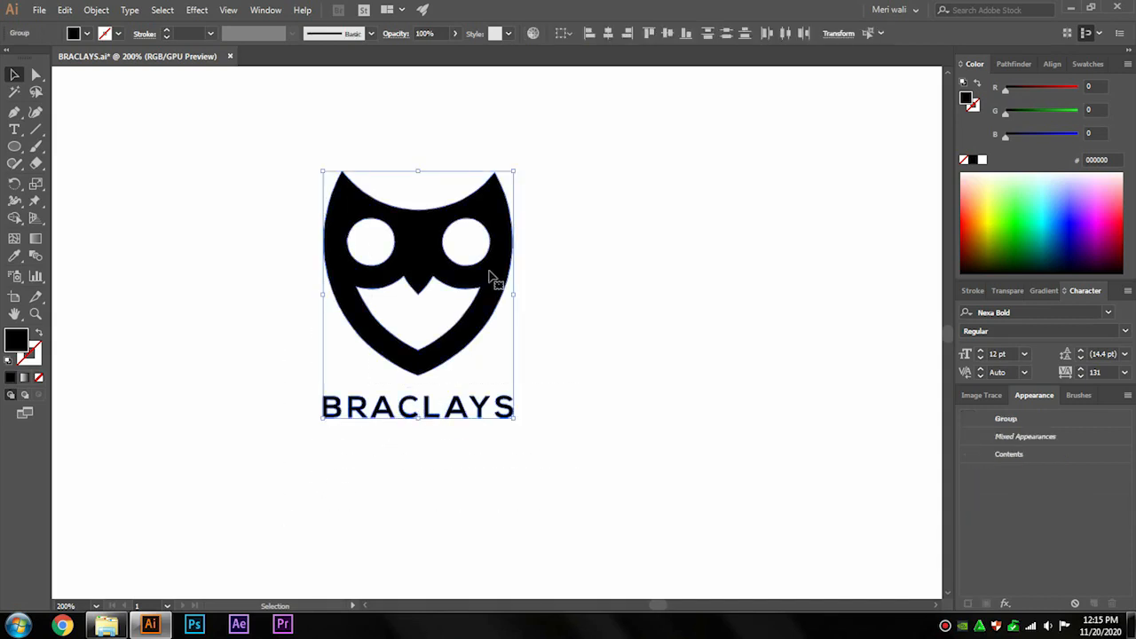
pyautogui.click(607, 247)
pyautogui.click(508, 256)
pyautogui.moveTo(416, 173); pyautogui.dragTo(418, 233)
# Select everything and group the owl with the lettering.
pyautogui.hotkey('ctrl', 'a')
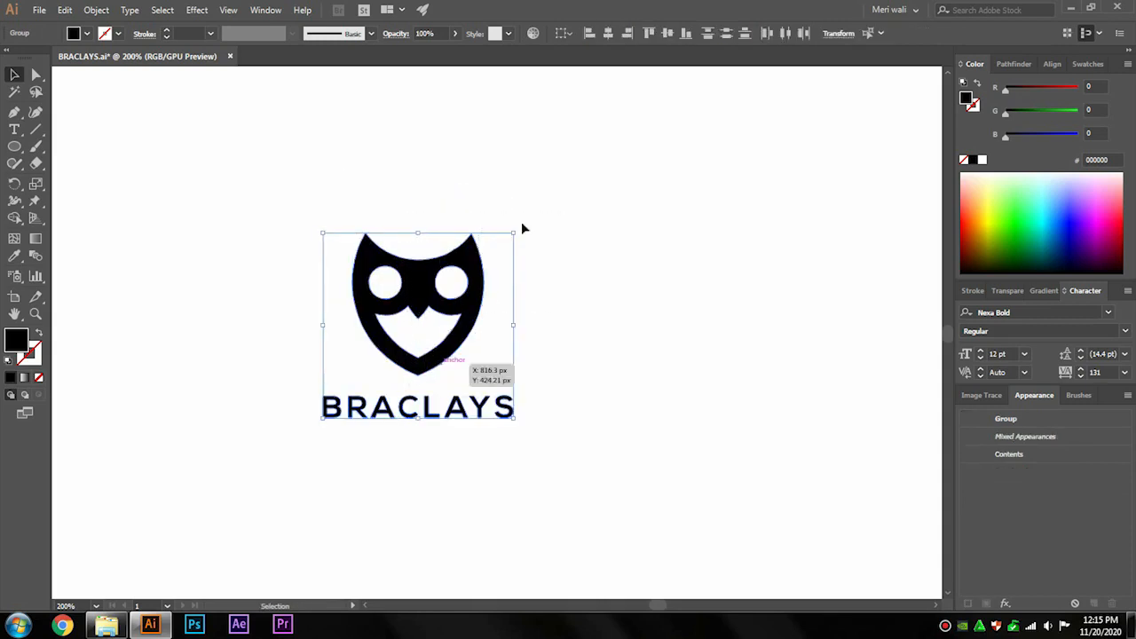
pyautogui.click(518, 407)
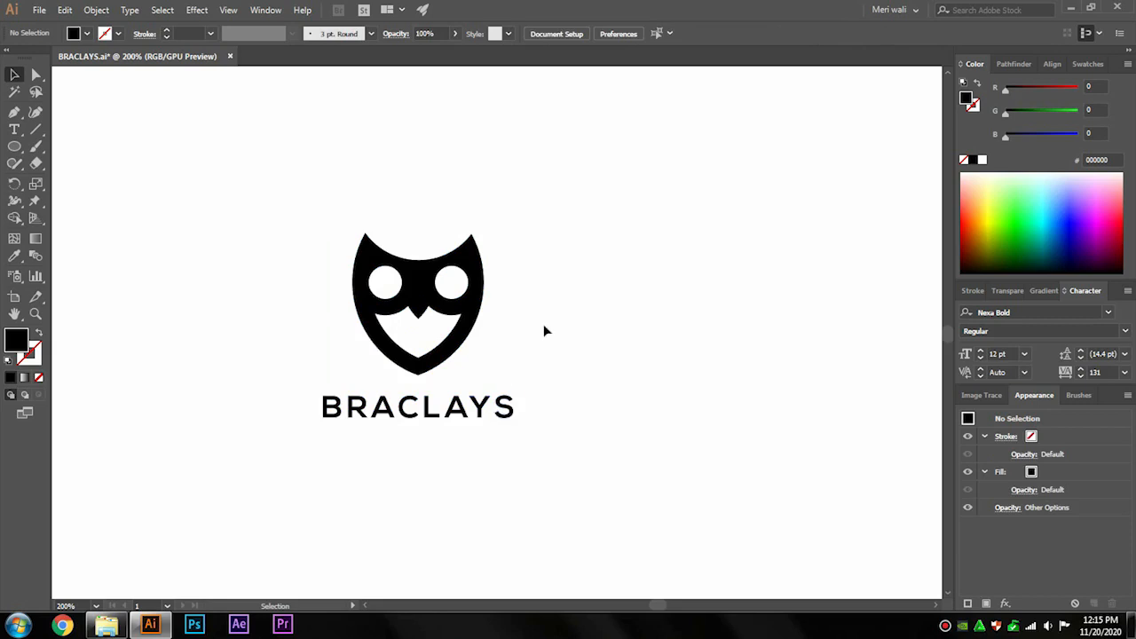
pyautogui.hotkey('ctrl', 'a')
pyautogui.rightClick(526, 258)
pyautogui.click(557, 347)
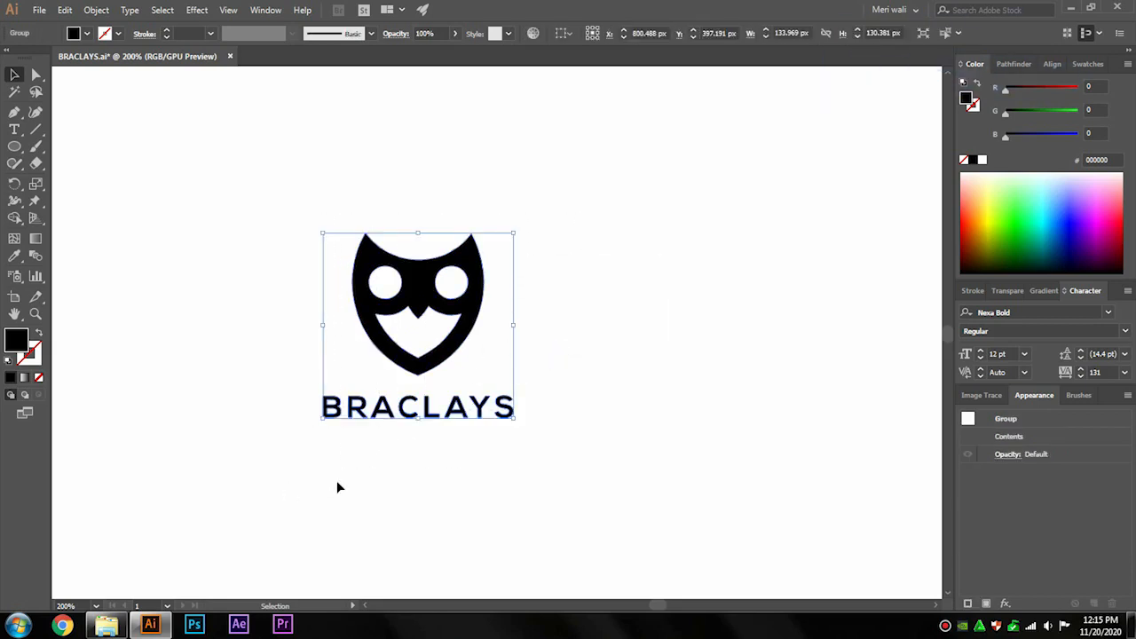
# Place a photo of a bank building into the document from the file explorer.
pyautogui.click(81, 604)
pyautogui.write('83')
pyautogui.press('Return')
pyautogui.click(231, 493)
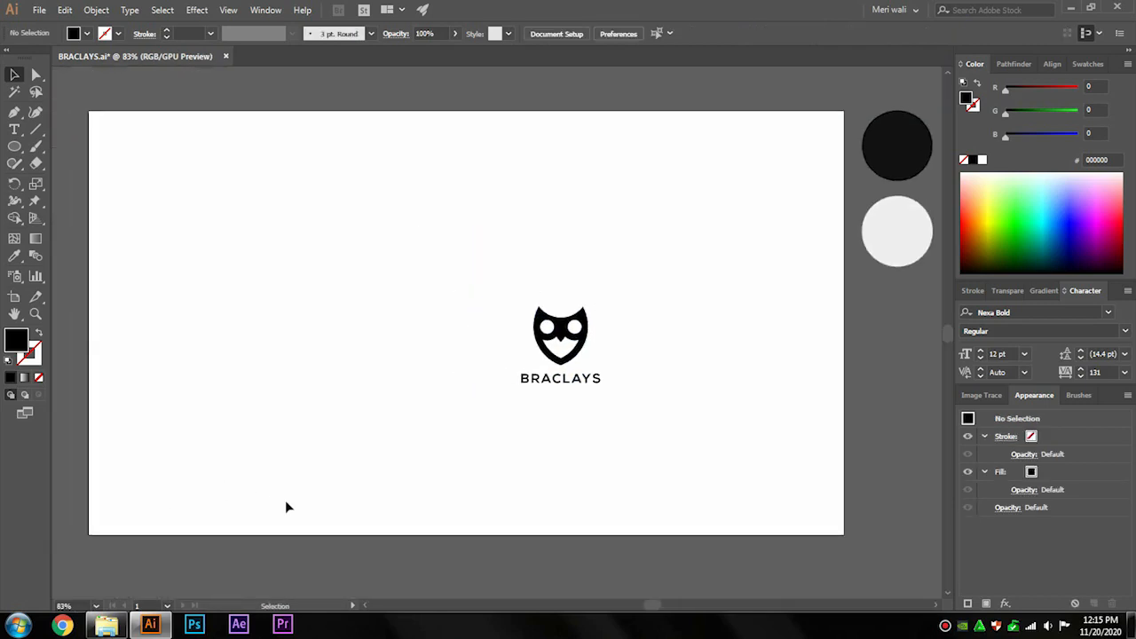
pyautogui.click(106, 624)
pyautogui.moveTo(229, 130); pyautogui.dragTo(324, 364)
pyautogui.keyDown('alt'); pyautogui.scroll(-1, 422, 416); pyautogui.keyUp('alt')
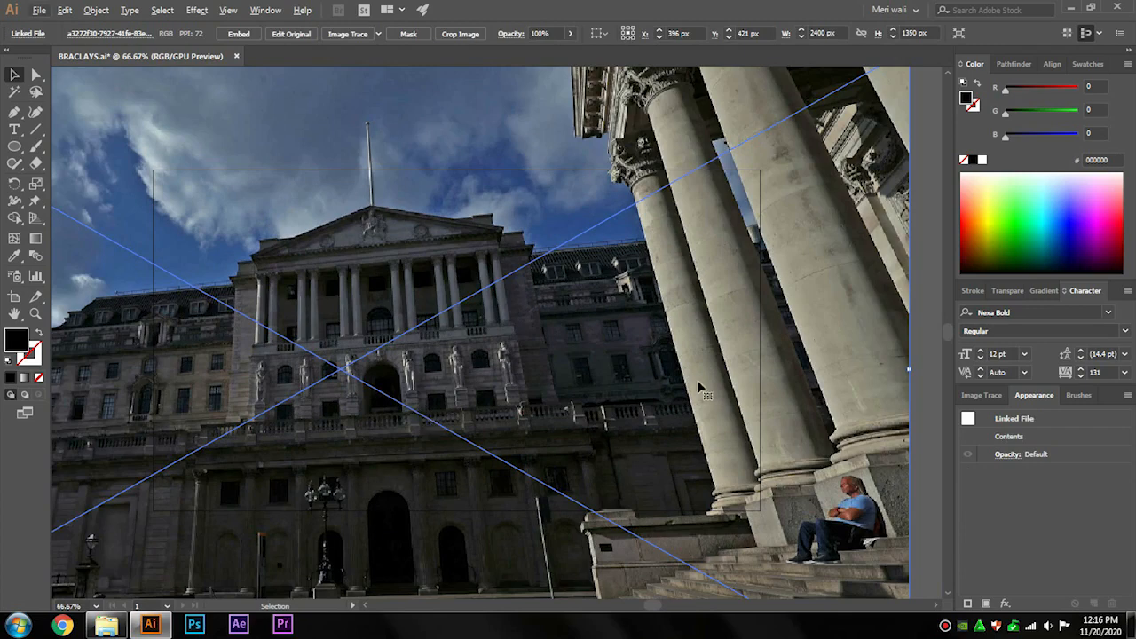
# Scale the photo to fit the artboard and send it behind the logo.
pyautogui.moveTo(913, 367); pyautogui.dragTo(666, 377)
pyautogui.moveTo(579, 370); pyautogui.dragTo(699, 353)
pyautogui.moveTo(732, 274); pyautogui.dragTo(747, 236)
pyautogui.moveTo(117, 533); pyautogui.dragTo(154, 510)
pyautogui.rightClick(302, 334)
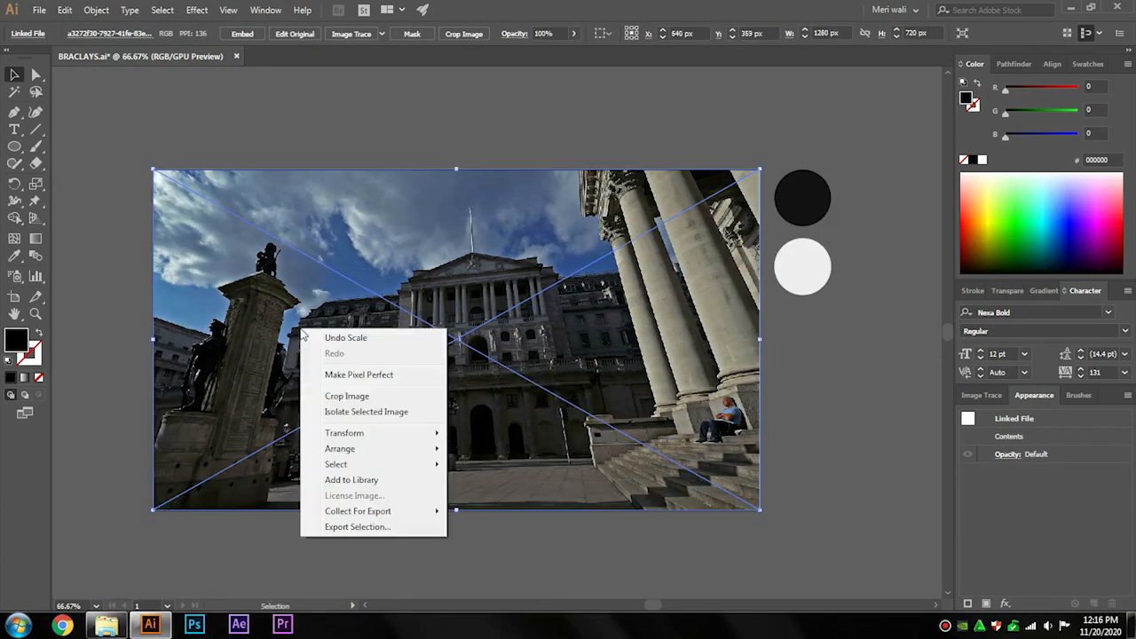
pyautogui.moveTo(355, 449)
pyautogui.click(479, 495)
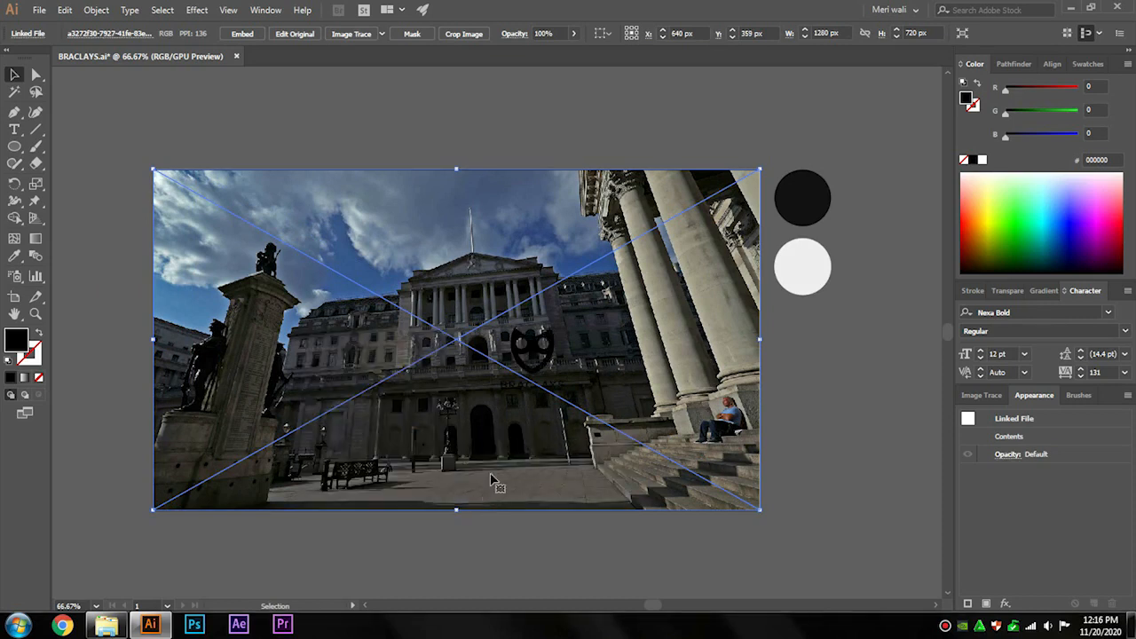
# Align the photo to the artboard and lock it in place.
pyautogui.click(605, 37)
pyautogui.click(642, 79)
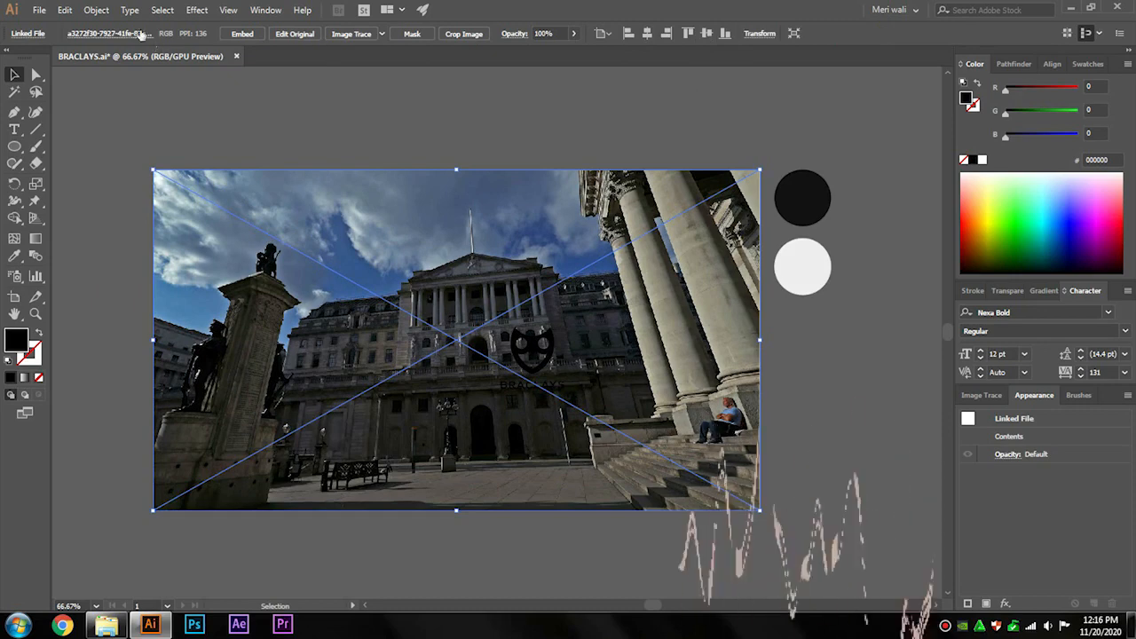
pyautogui.click(96, 10)
pyautogui.moveTo(130, 10)
pyautogui.click(502, 103)
# Fill the logo group with the light grey of the swatch circle using the Eyedropper.
pyautogui.click(532, 348)
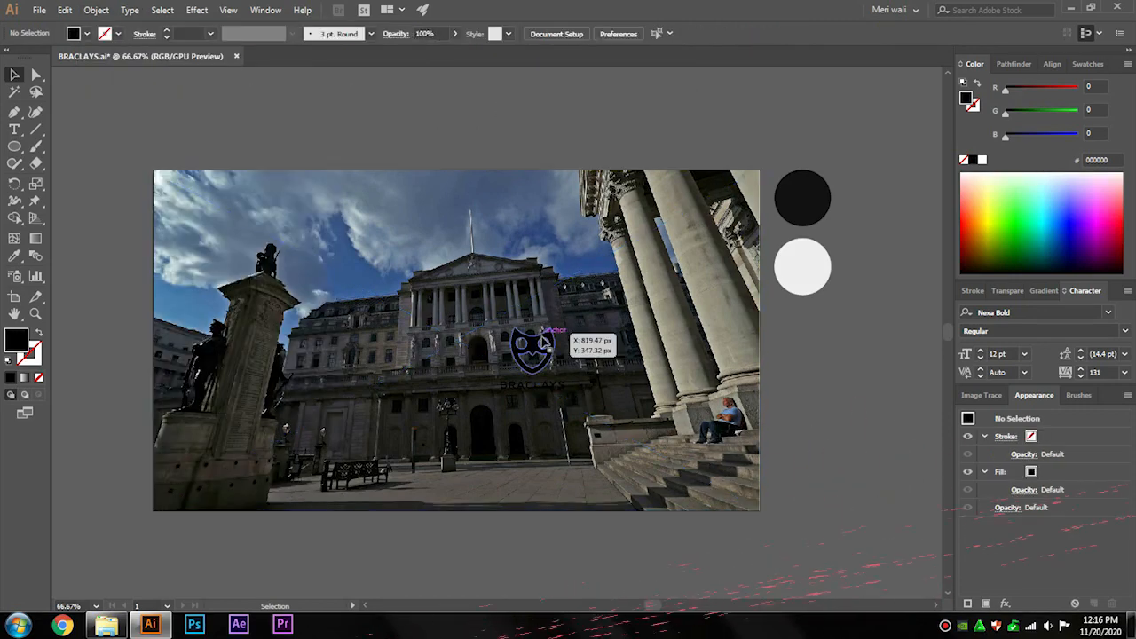
pyautogui.click(14, 255)
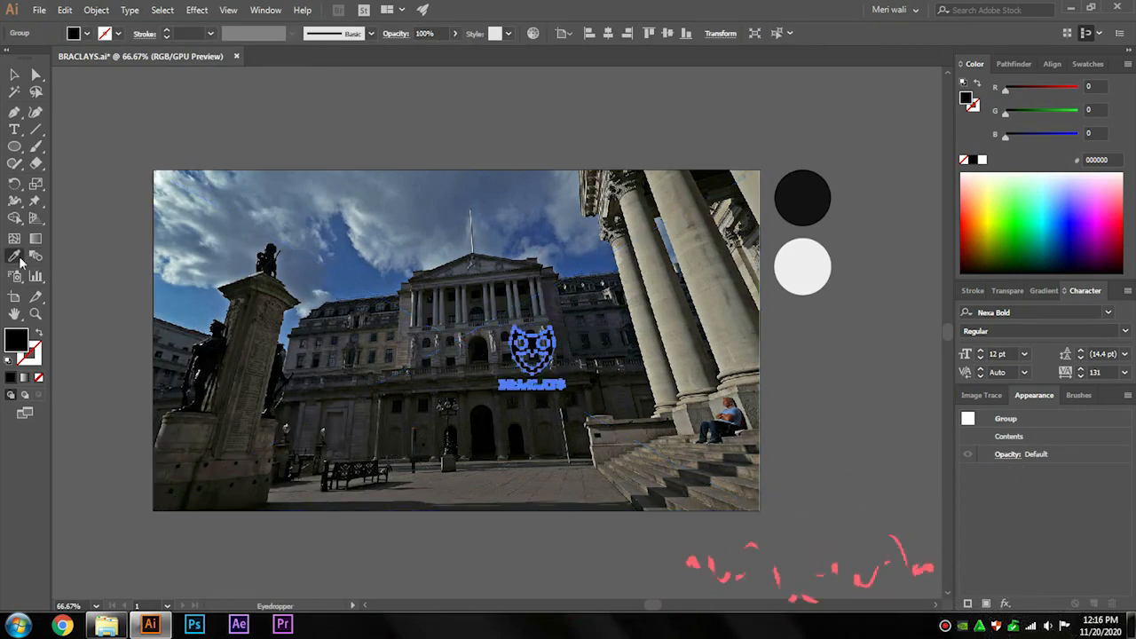
pyautogui.click(780, 251)
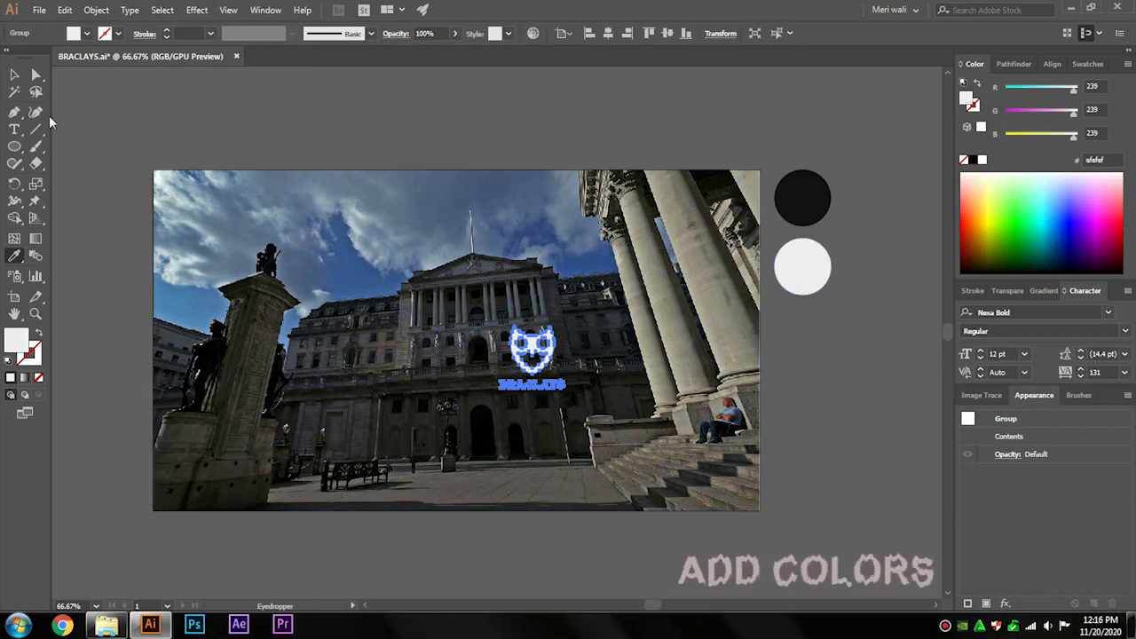
pyautogui.click(14, 74)
pyautogui.click(174, 114)
# Draw a rectangle covering the whole artboard and fill it with the dark circle's colour.
pyautogui.moveTo(15, 147); pyautogui.dragTo(47, 146)
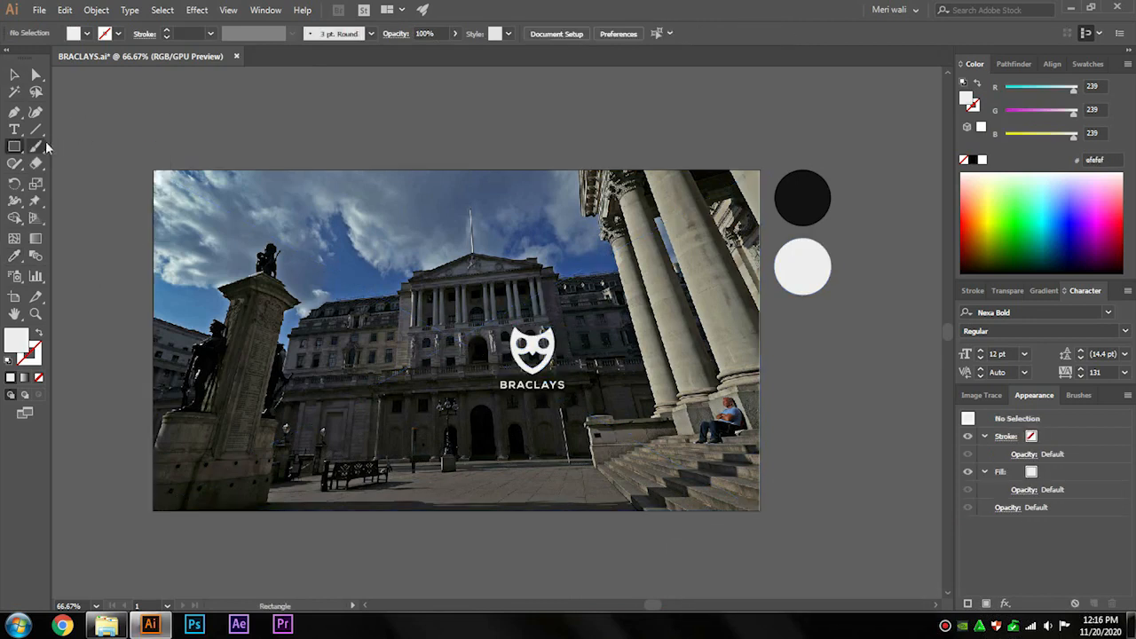
pyautogui.moveTo(153, 169)
pyautogui.mouseDown()
pyautogui.moveTo(226, 237)
pyautogui.moveTo(766, 476)
pyautogui.moveTo(762, 510)
pyautogui.mouseUp()
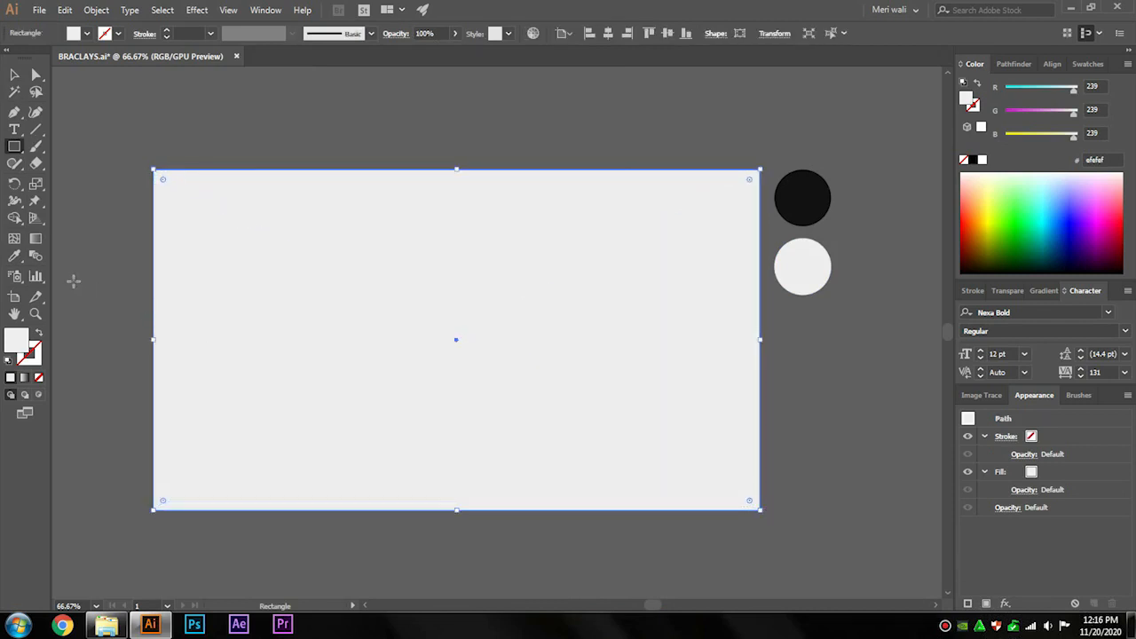
pyautogui.click(15, 255)
pyautogui.click(796, 196)
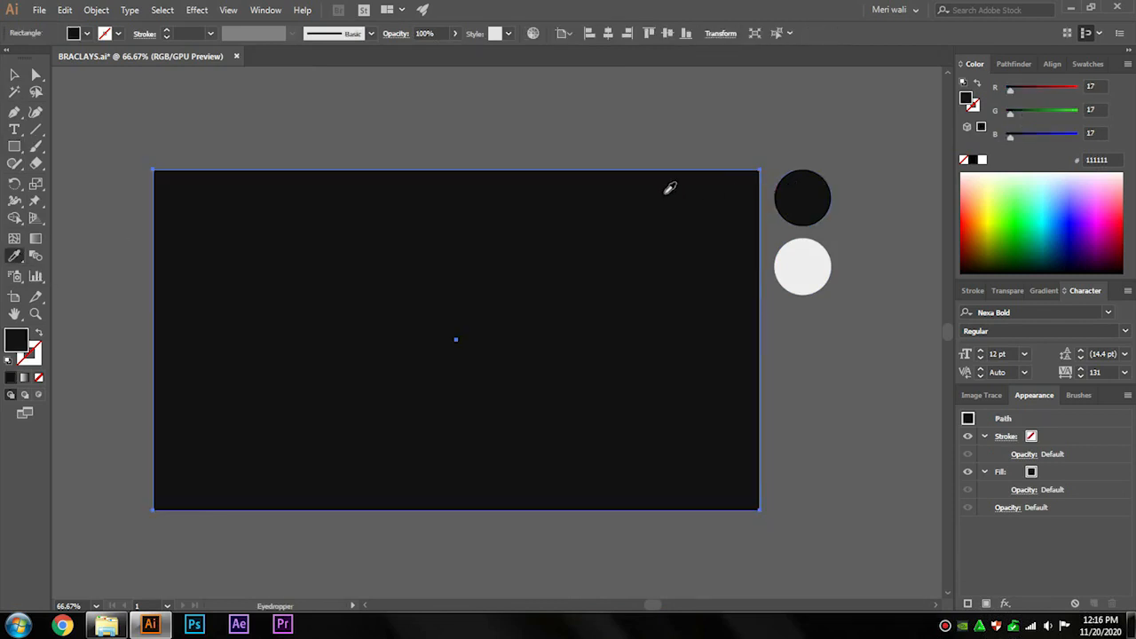
# Send the dark rectangle backward so the logo sits in front of it.
pyautogui.click(14, 78)
pyautogui.rightClick(253, 197)
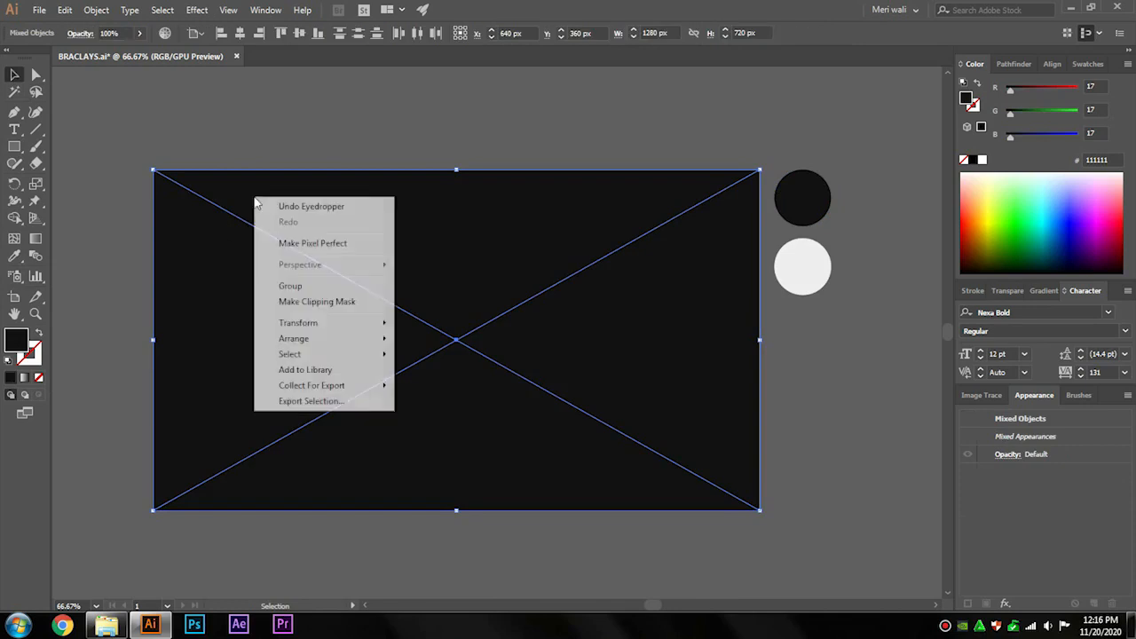
pyautogui.moveTo(373, 337)
pyautogui.click(419, 385)
pyautogui.click(555, 112)
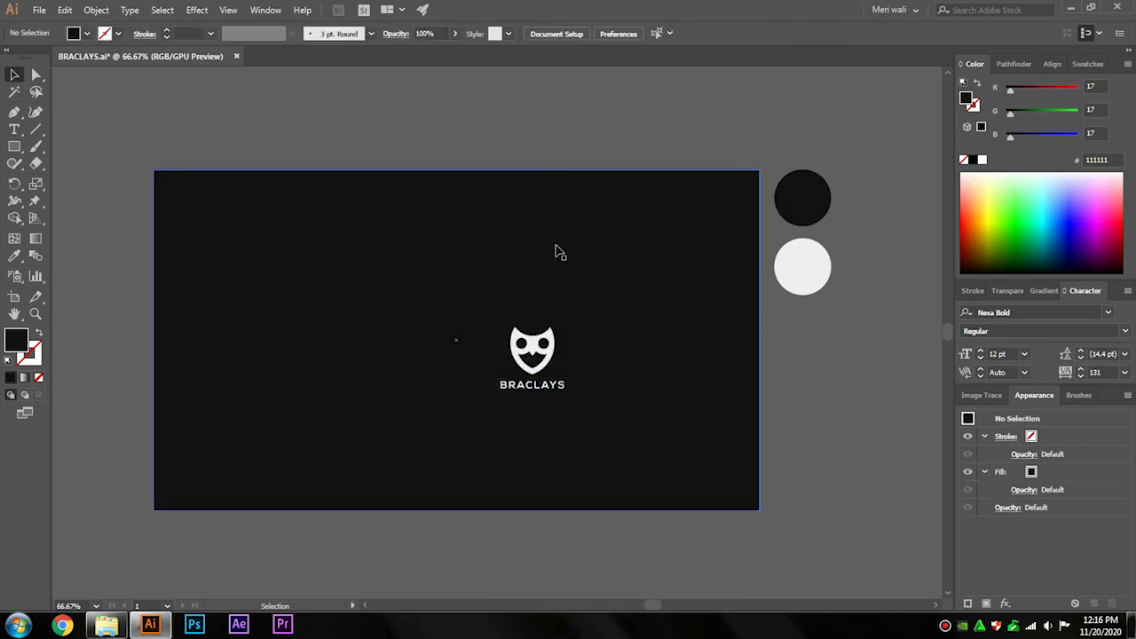
# Center the logo on the artboard horizontally and vertically and enlarge it.
pyautogui.click(550, 334)
pyautogui.click(606, 33)
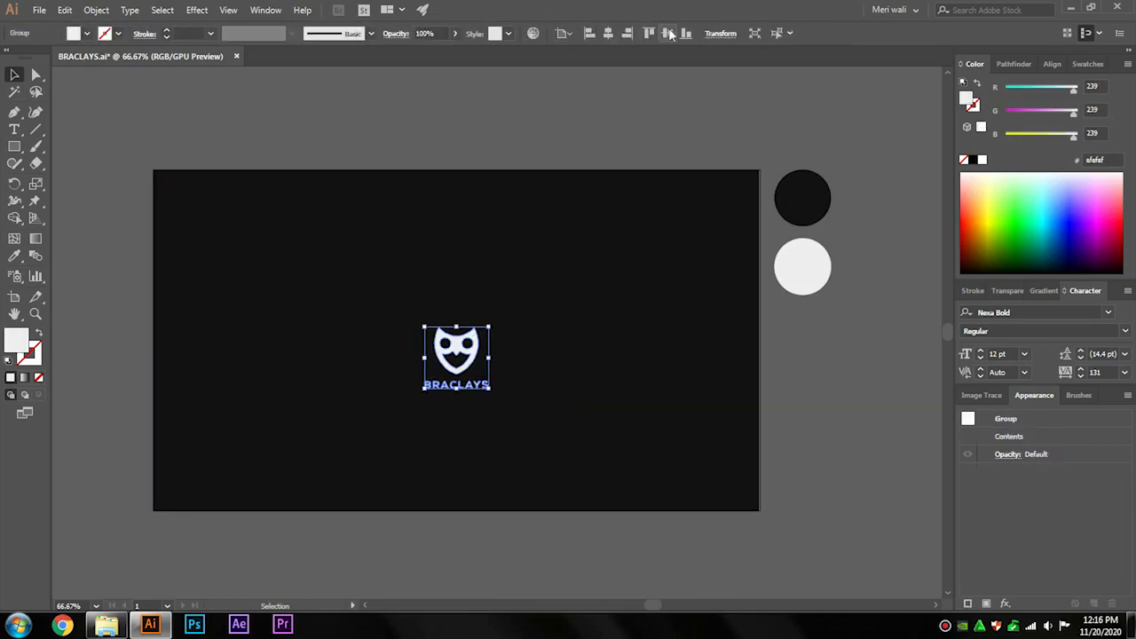
pyautogui.click(667, 33)
pyautogui.moveTo(456, 310); pyautogui.dragTo(470, 282)
pyautogui.click(748, 340)
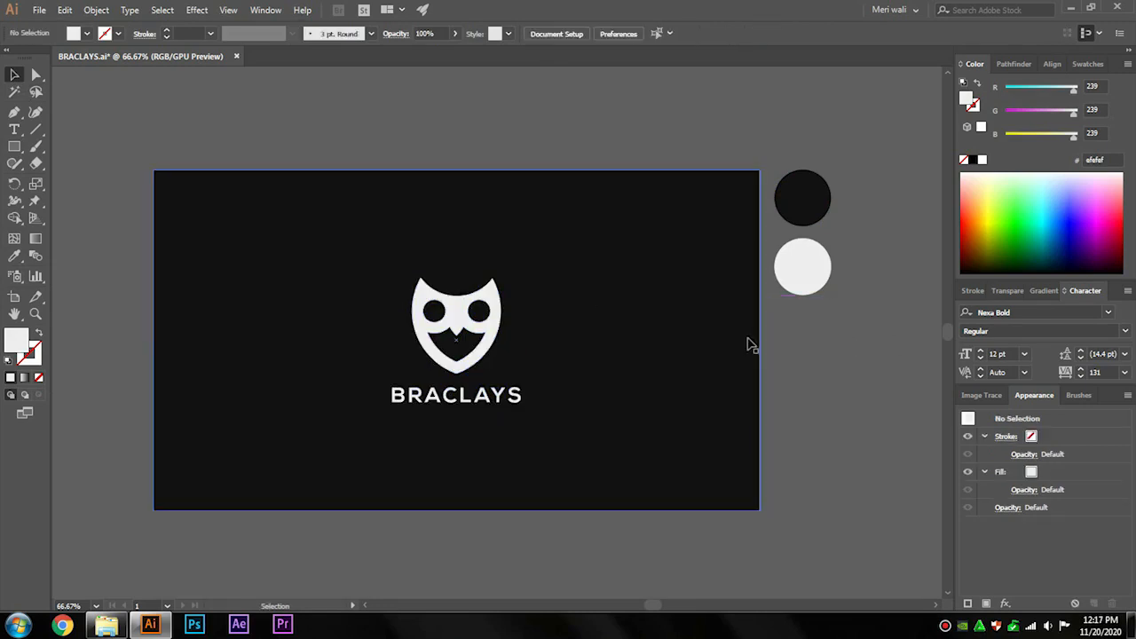
# Set the dark rectangle's opacity to 85% so the photo shows through.
pyautogui.click(994, 292)
pyautogui.doubleClick(1071, 312)
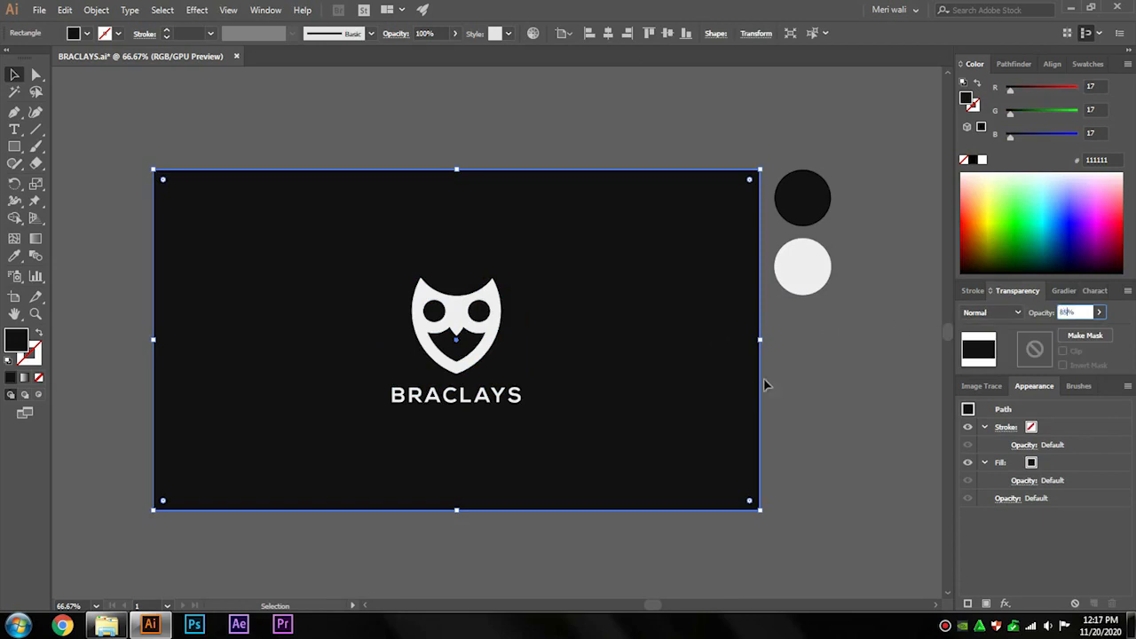
pyautogui.click(812, 363)
pyautogui.scroll(1, 557, 340)
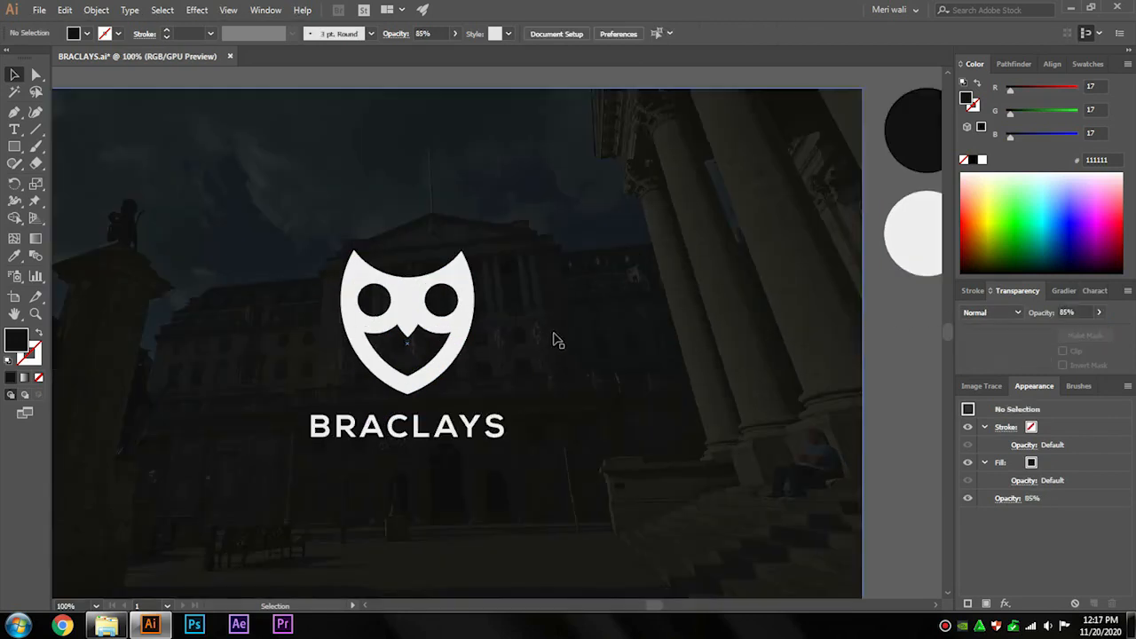
pyautogui.scroll(2, 556, 358)
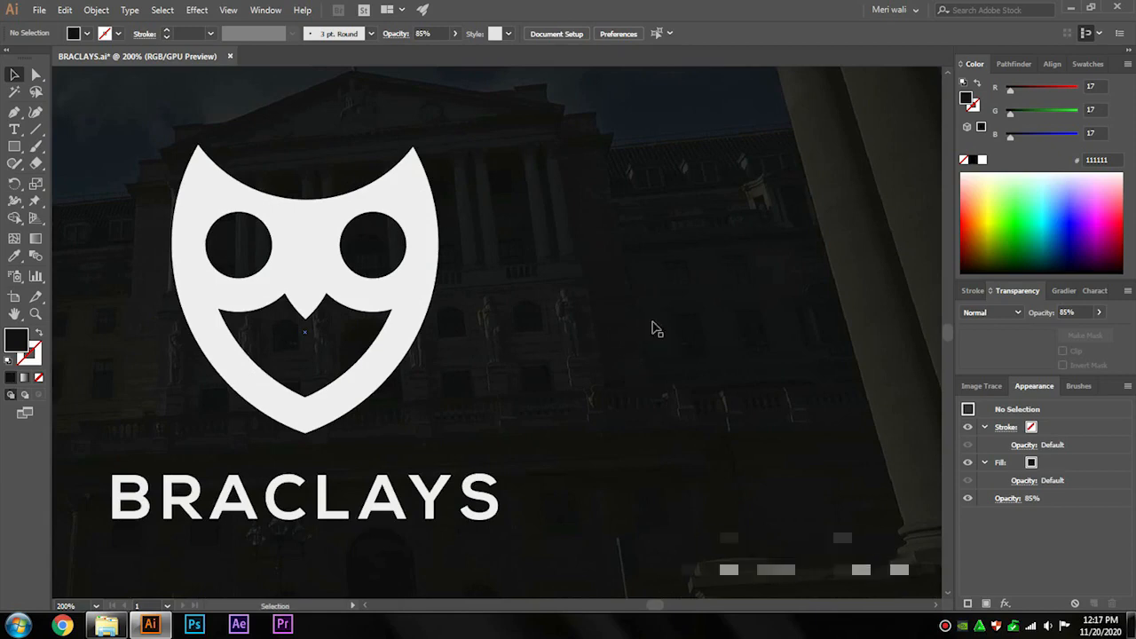